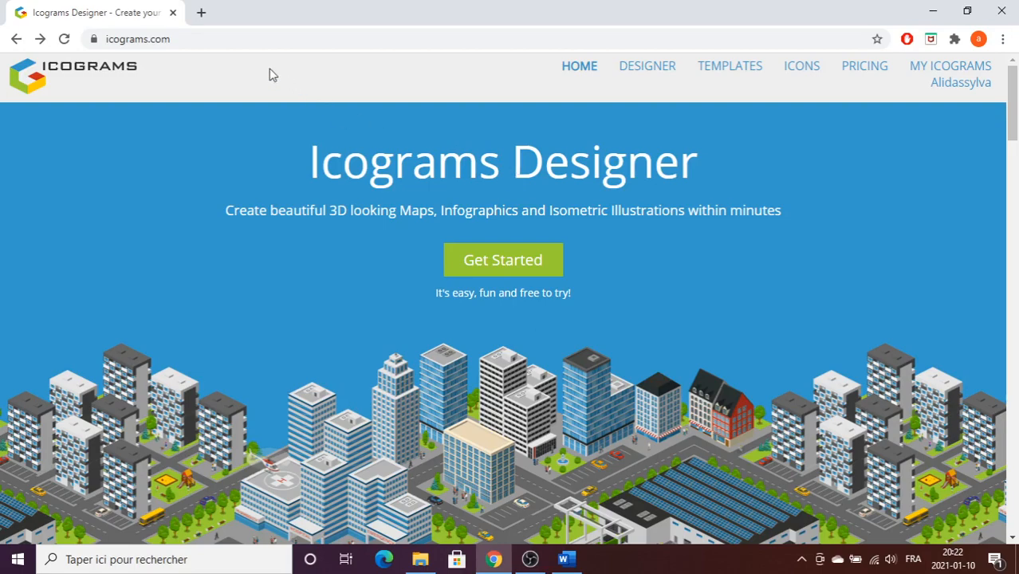
# Open the My Icograms page and create a new icogram.
pyautogui.click(192, 35)
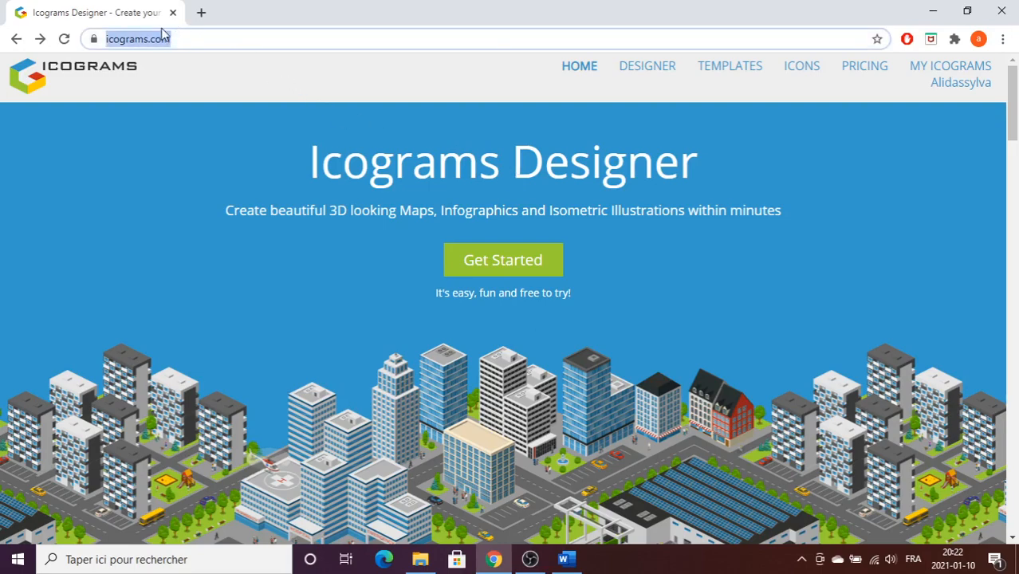
pyautogui.click(211, 128)
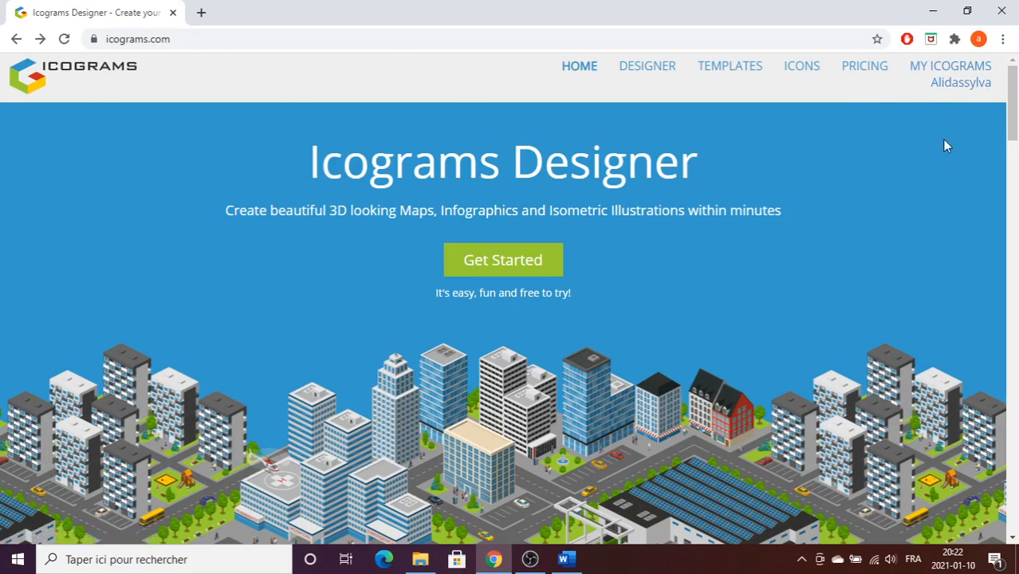
pyautogui.click(922, 73)
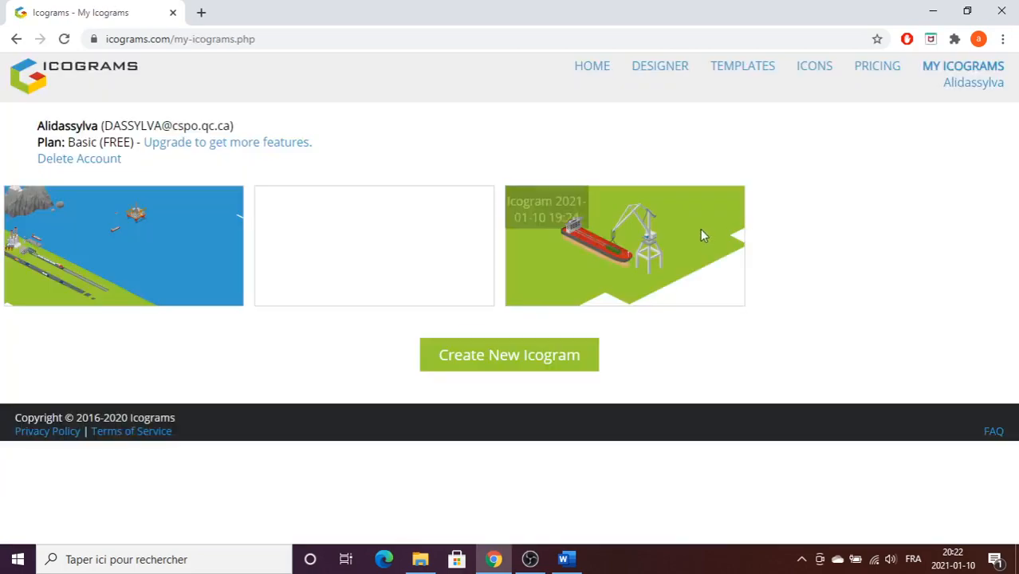
pyautogui.moveTo(700, 220)
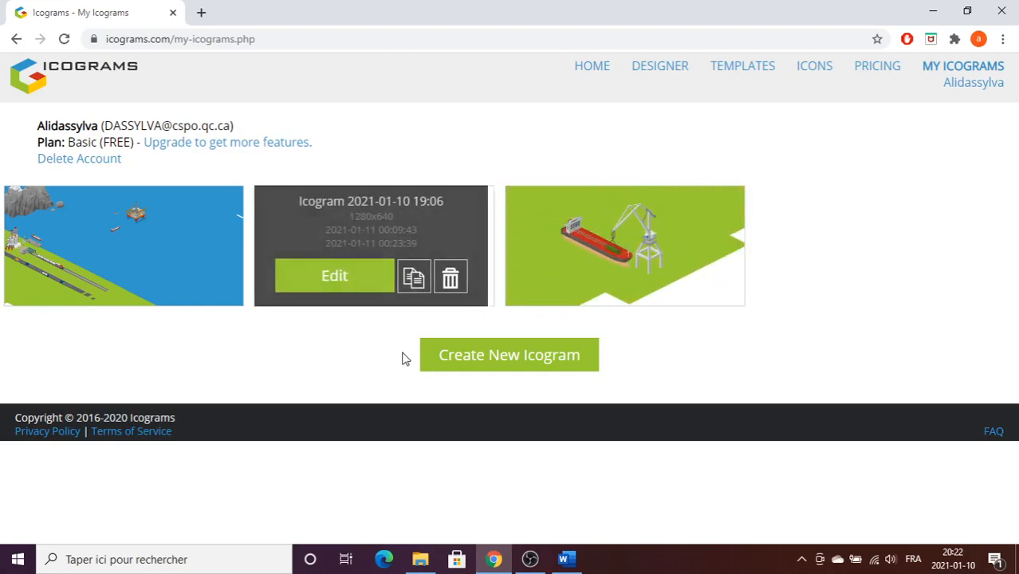
pyautogui.click(468, 369)
pyautogui.click(372, 370)
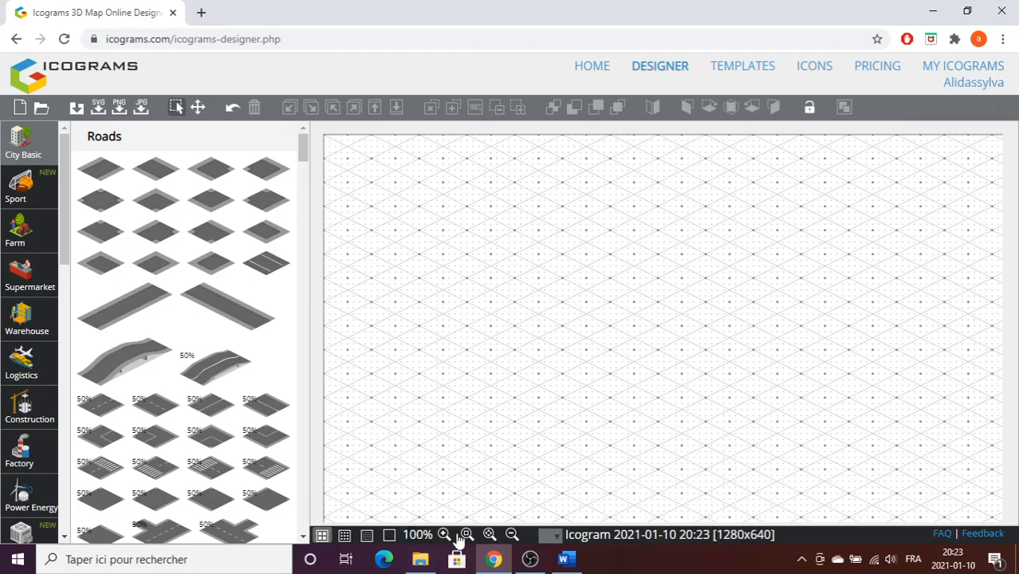
# Zoom the empty canvas out to 76% and pan it so the design area fills the workspace.
pyautogui.click(511, 536)
pyautogui.click(505, 536)
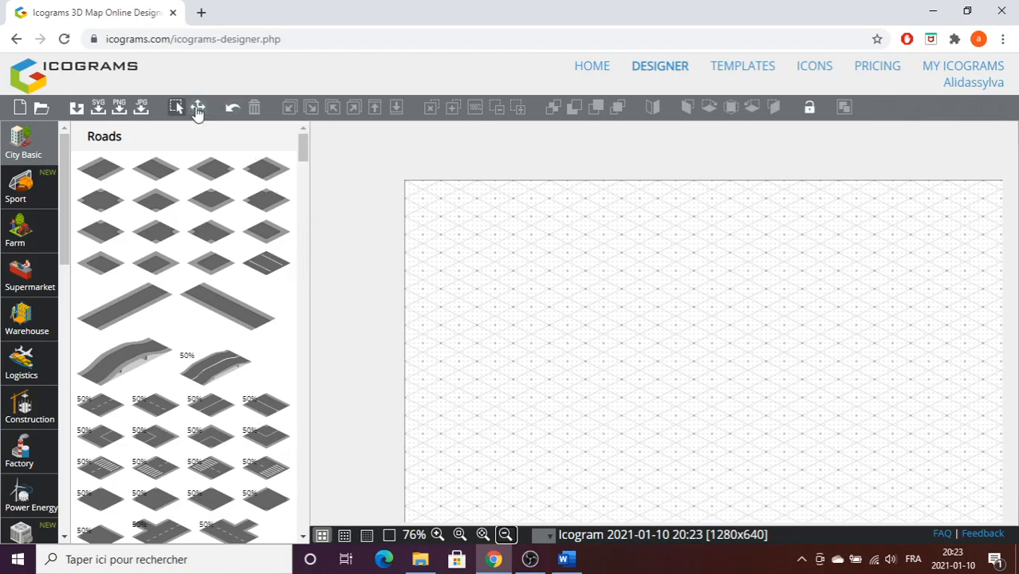
pyautogui.click(198, 108)
pyautogui.click(709, 389)
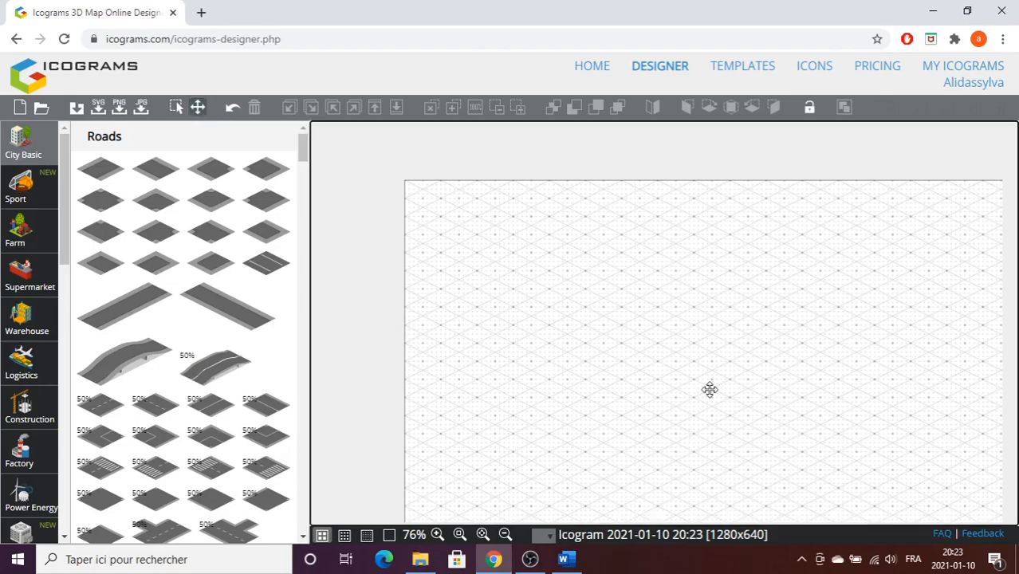
pyautogui.moveTo(709, 389); pyautogui.dragTo(610, 340)
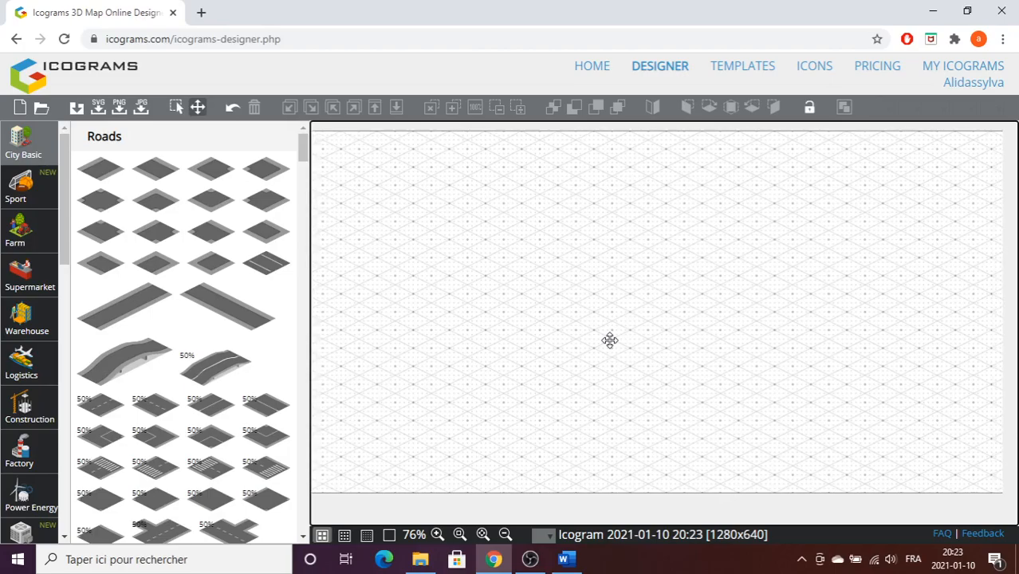
pyautogui.click(176, 109)
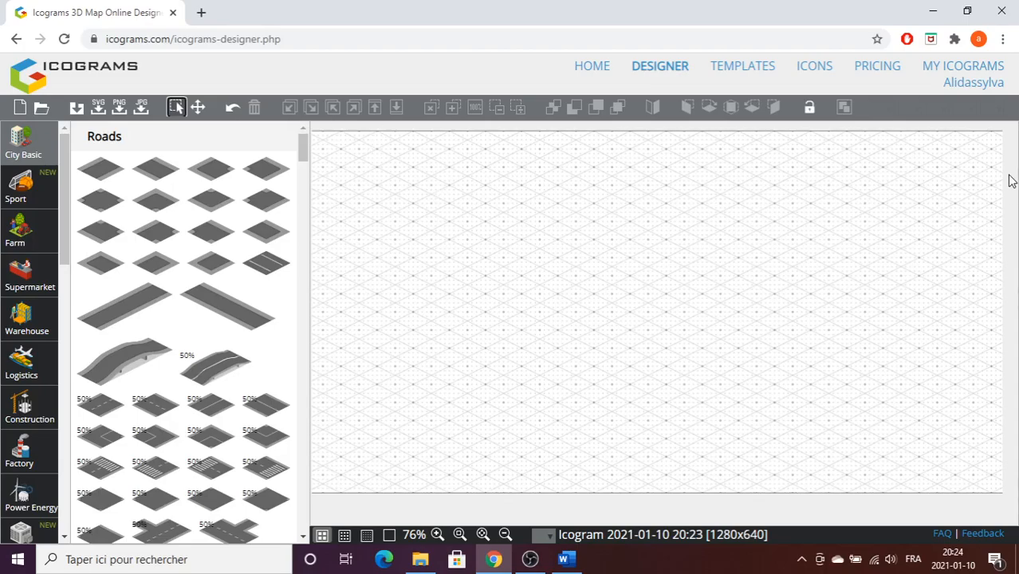
# Look through the list of icon categories, including the Nature palette and its background tiles.
pyautogui.moveTo(286, 478)
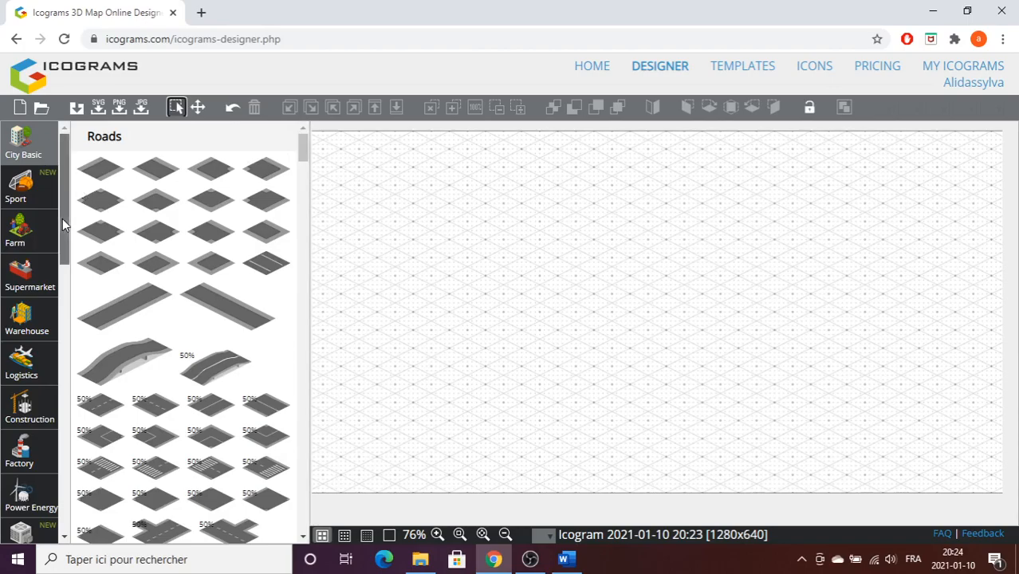
pyautogui.click(27, 151)
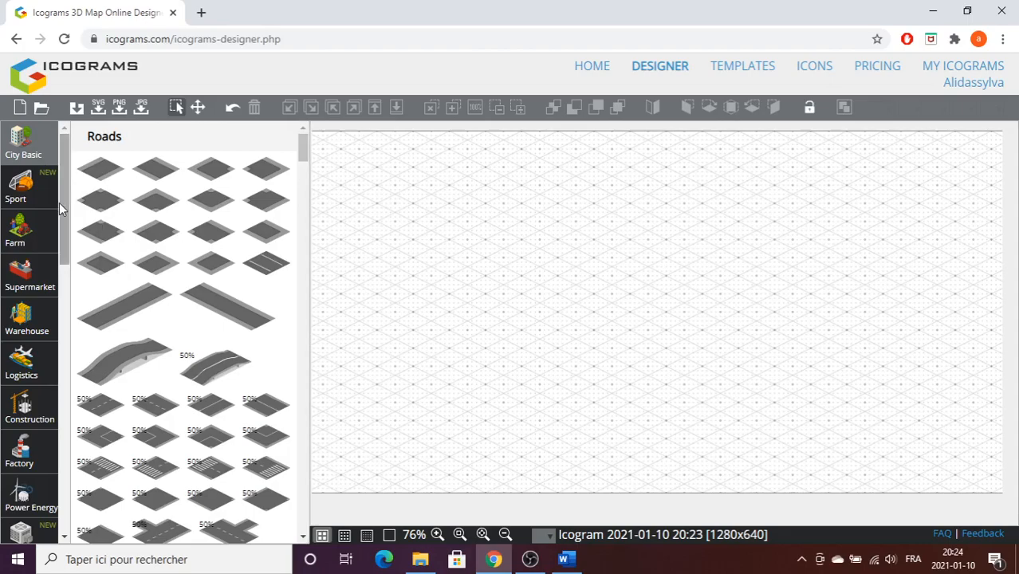
pyautogui.moveTo(65, 208); pyautogui.dragTo(58, 316)
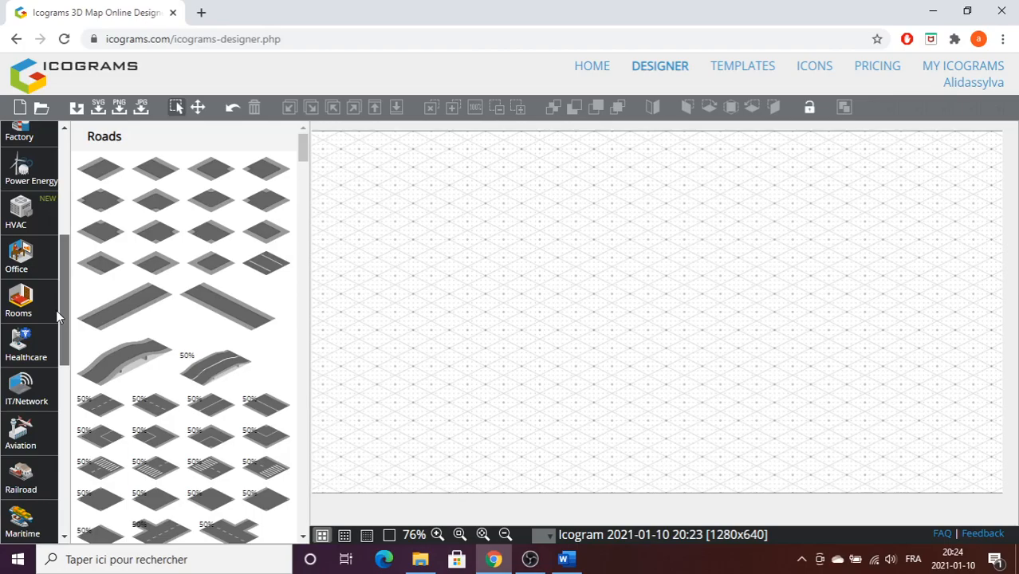
pyautogui.moveTo(57, 316); pyautogui.dragTo(63, 473)
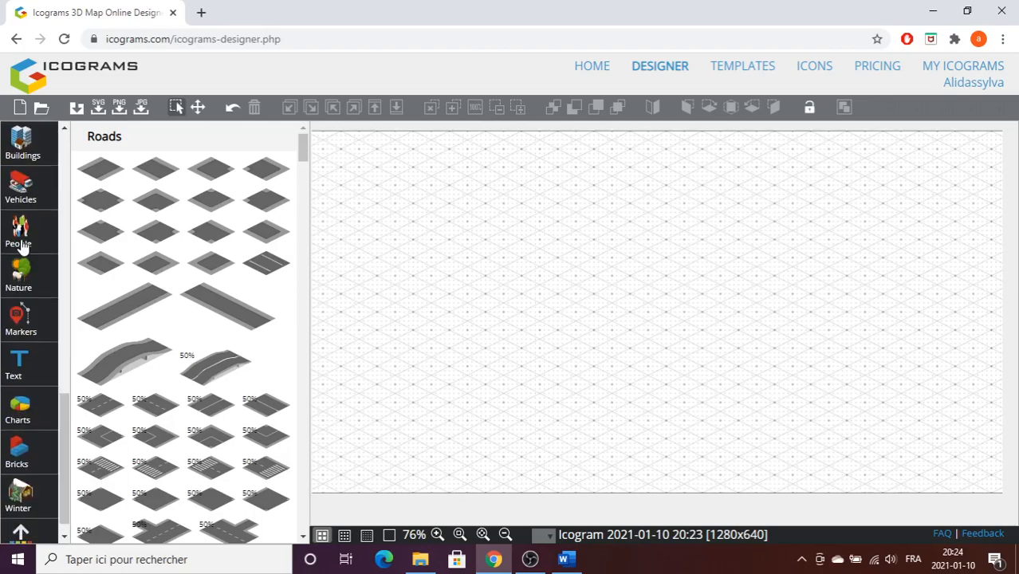
pyautogui.click(19, 273)
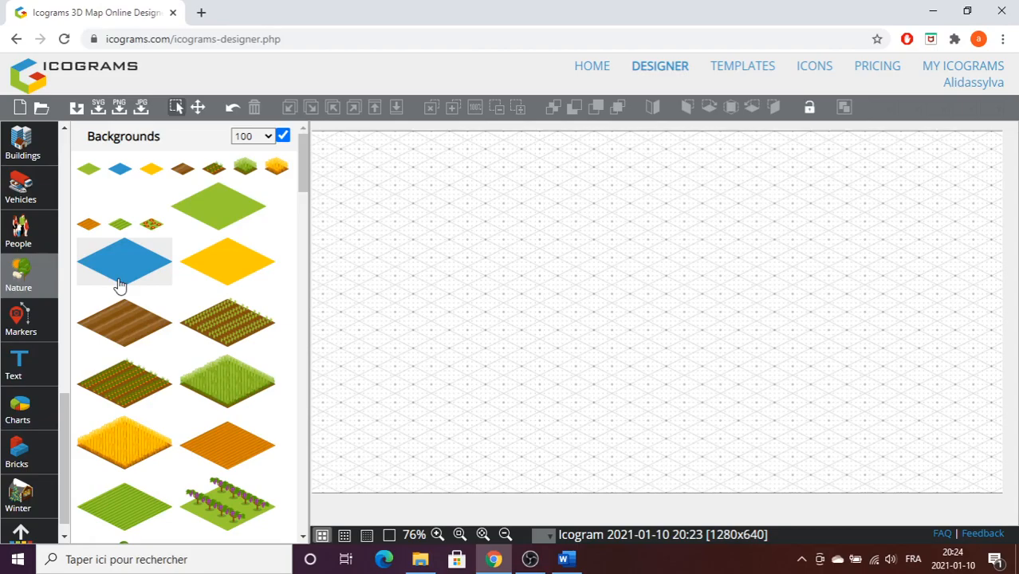
pyautogui.moveTo(66, 428); pyautogui.dragTo(48, 360)
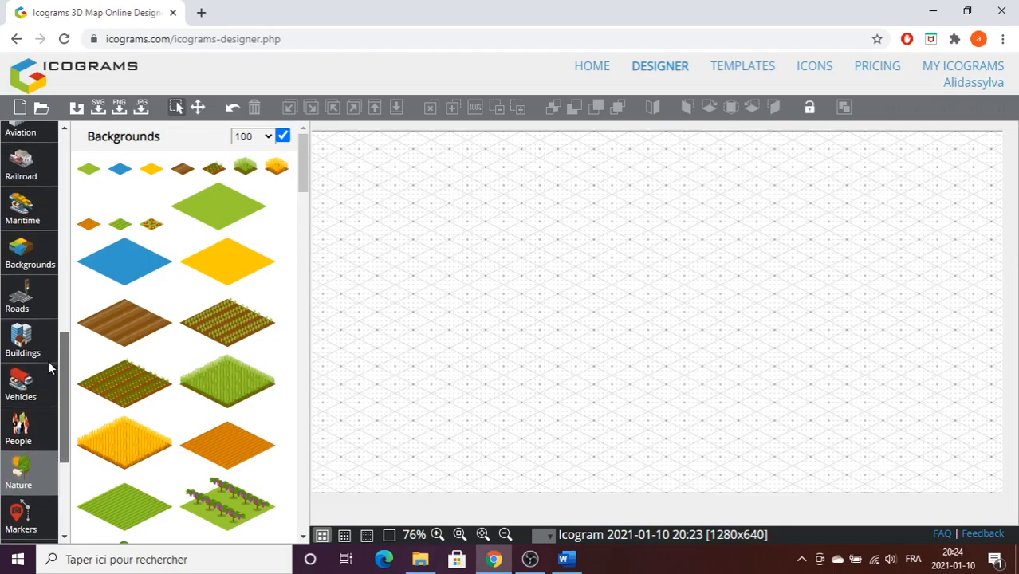
pyautogui.click(14, 473)
pyautogui.moveTo(59, 408); pyautogui.dragTo(53, 253)
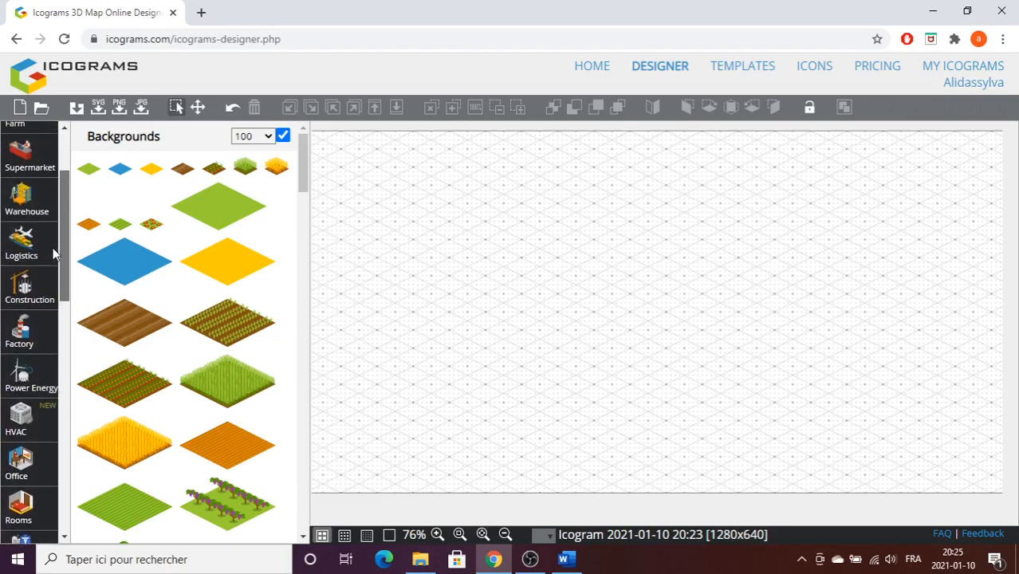
# Browse the Power Energy palette's Power Plant, Oil & Gas, Green Energy and Electricity icons.
pyautogui.click(31, 381)
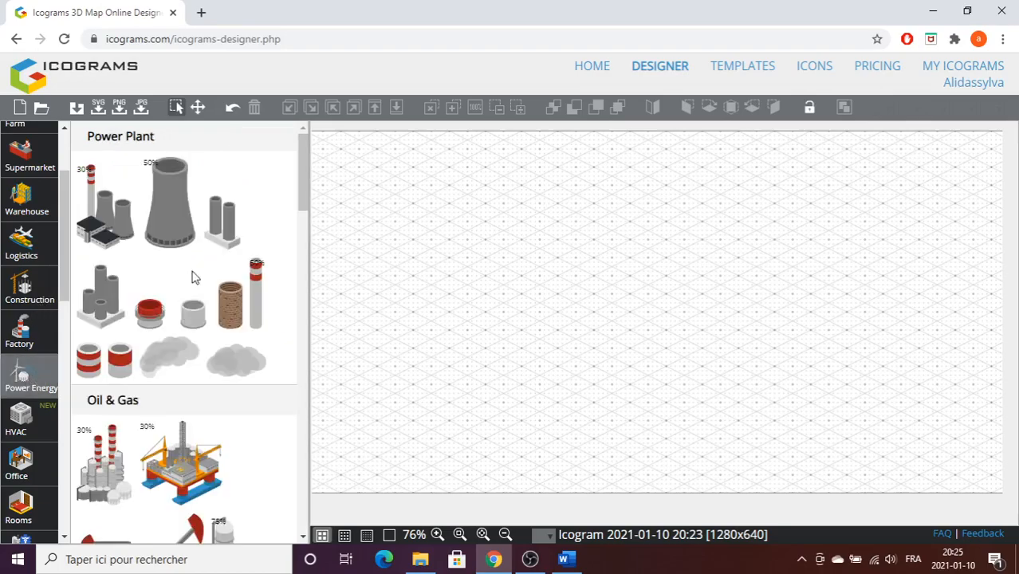
pyautogui.scroll(-10, 192, 277)
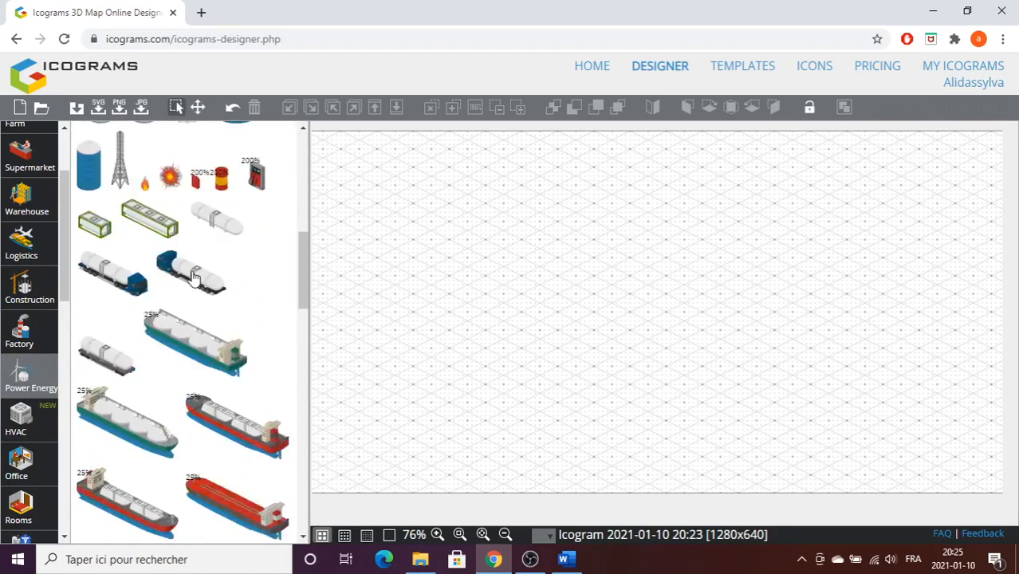
pyautogui.scroll(-3, 192, 276)
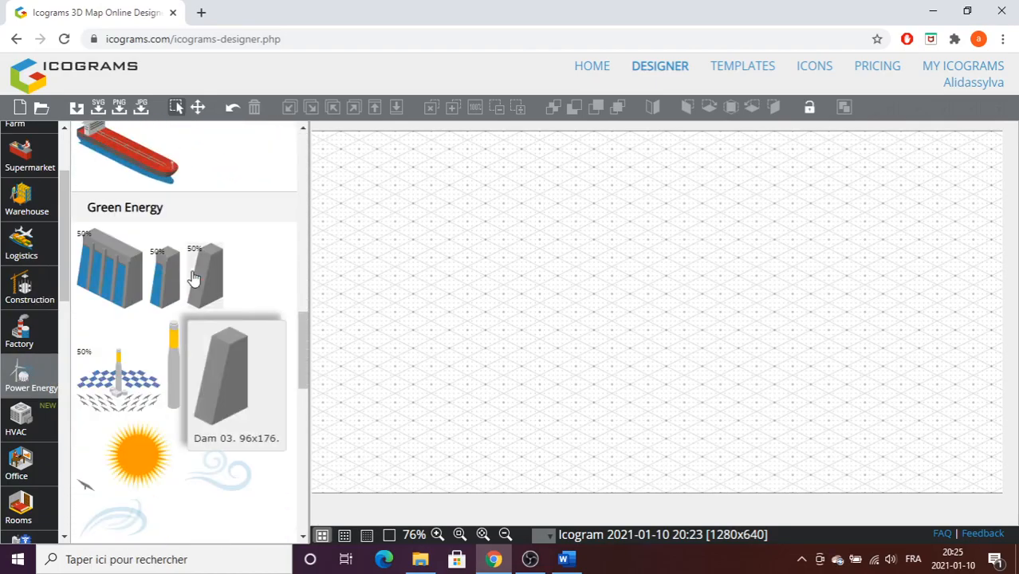
pyautogui.scroll(-5, 129, 286)
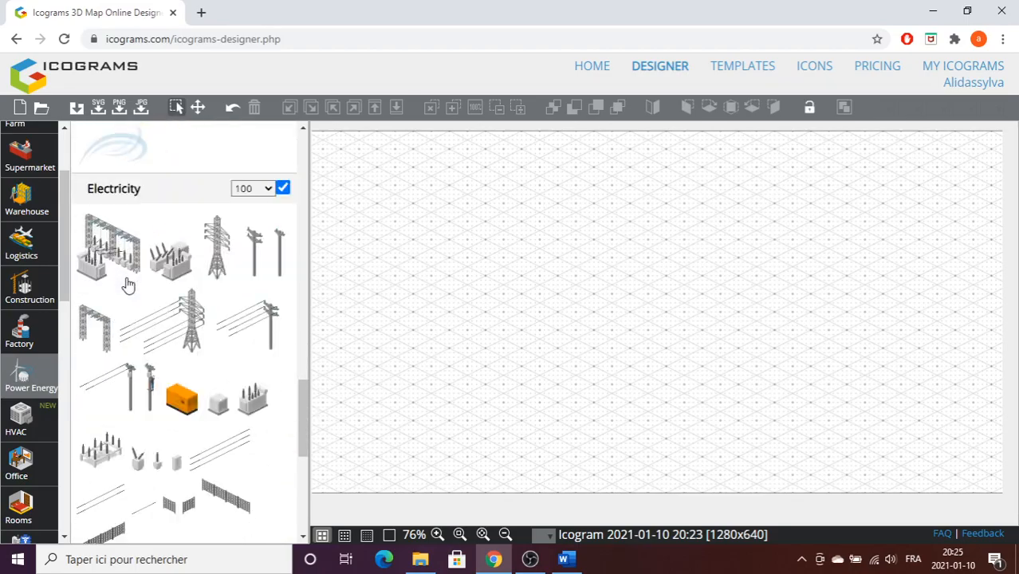
pyautogui.scroll(-2, 128, 286)
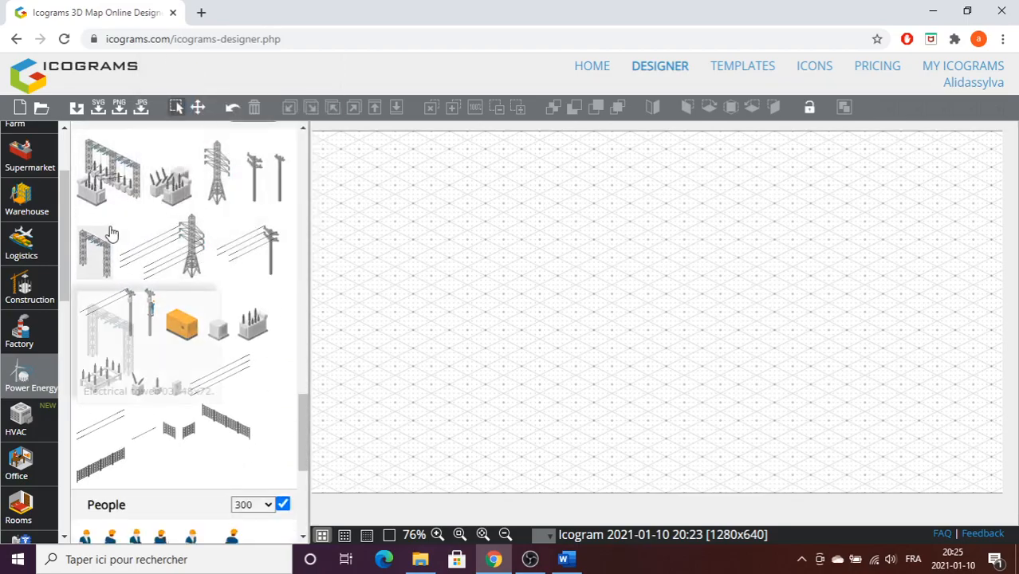
# Look over the icons offered in the Factory, Logistics and Backgrounds palettes.
pyautogui.click(31, 333)
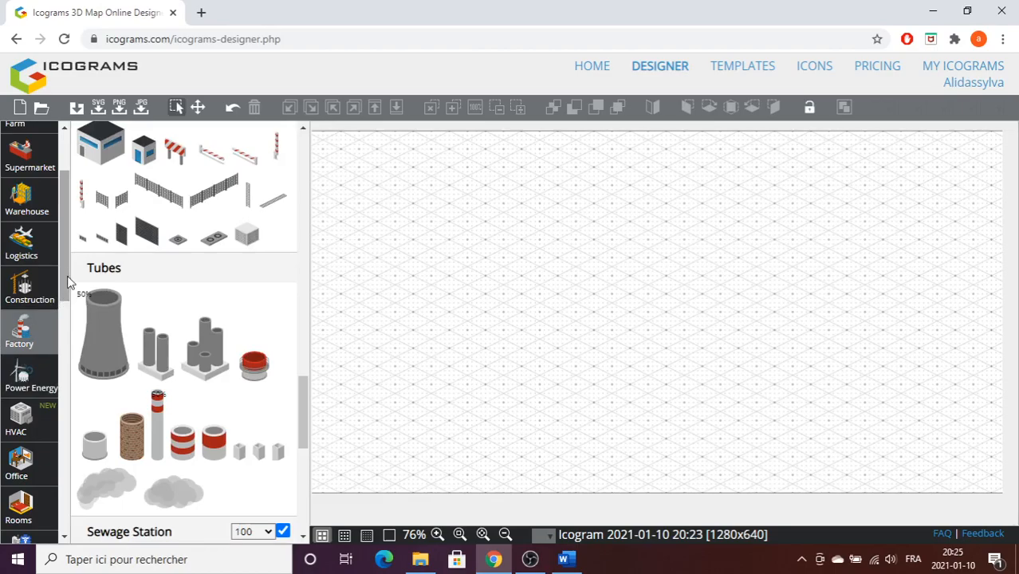
pyautogui.moveTo(67, 272); pyautogui.dragTo(67, 280)
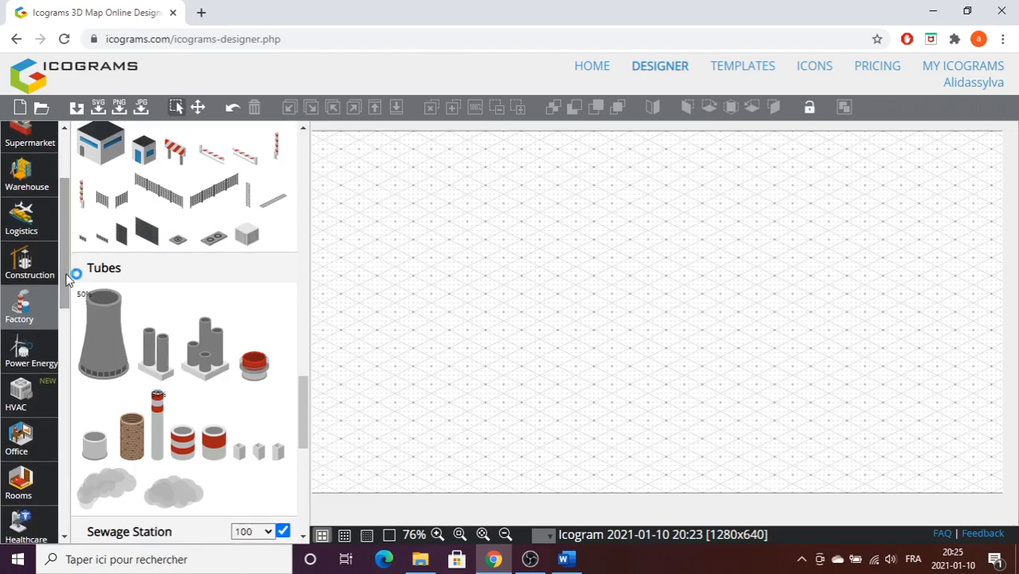
pyautogui.click(33, 229)
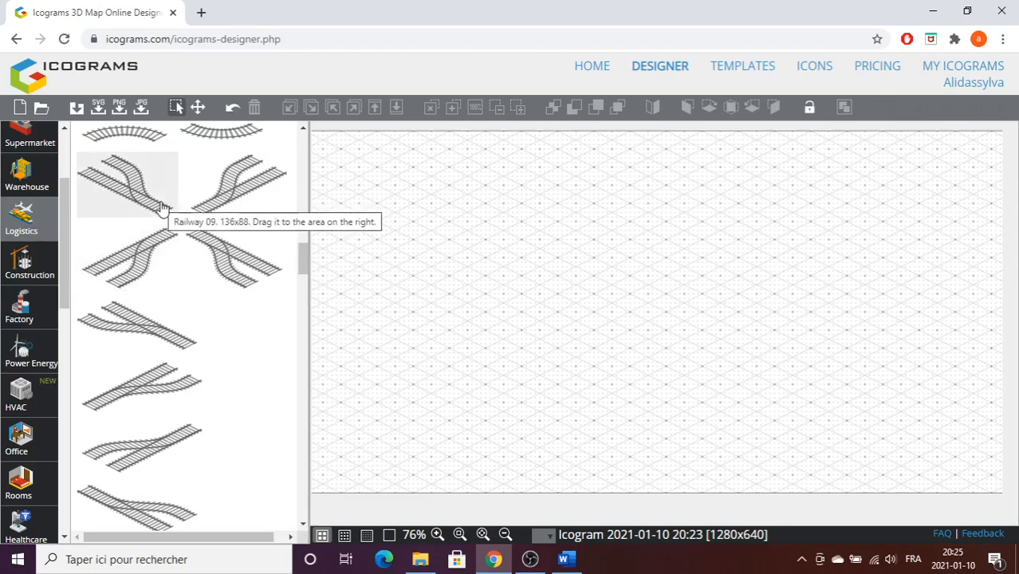
pyautogui.moveTo(62, 234); pyautogui.dragTo(80, 376)
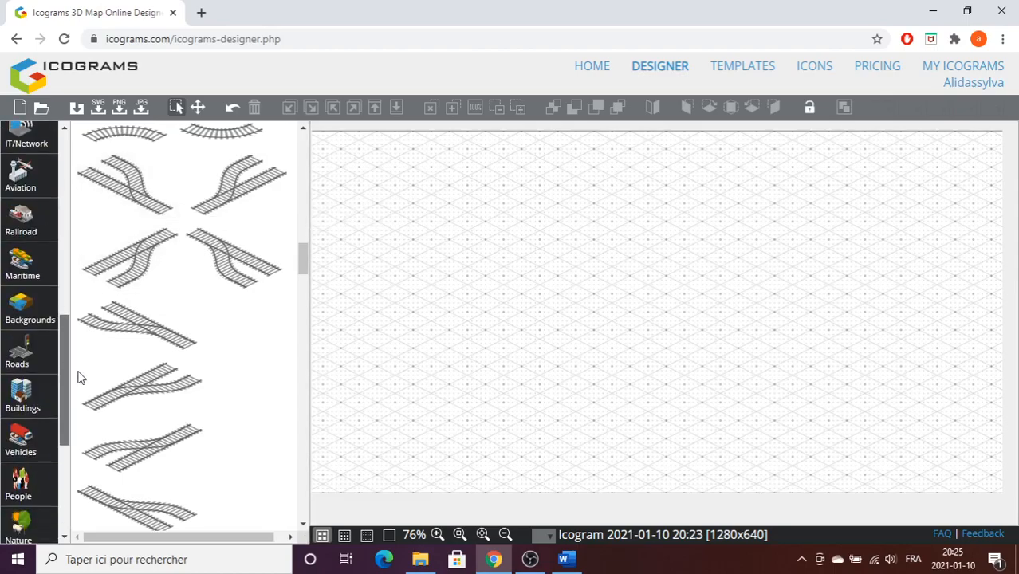
pyautogui.click(36, 311)
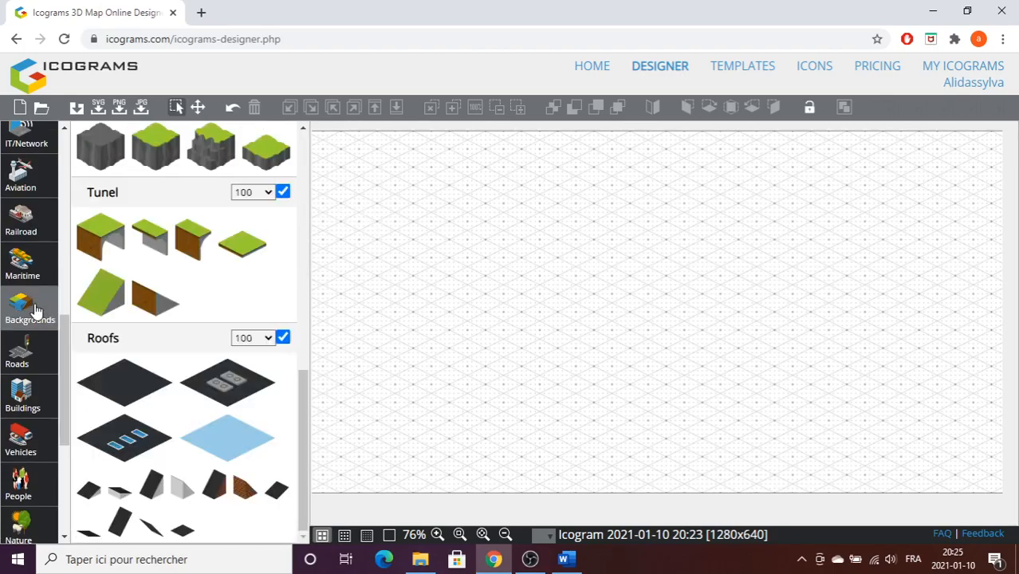
pyautogui.scroll(-2, 24, 386)
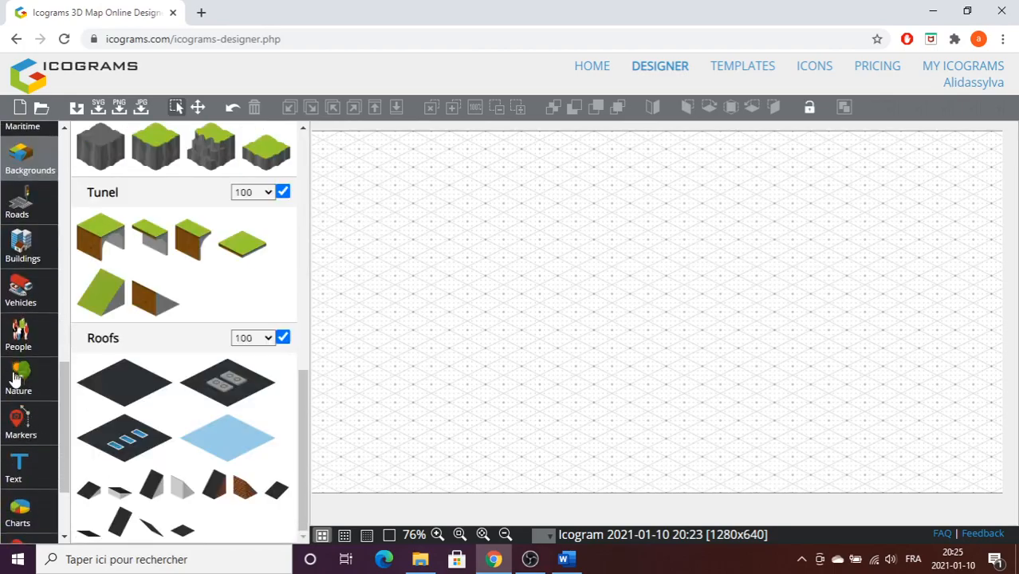
# Place four large green background tiles from the Nature palette near the middle of the canvas.
pyautogui.click(21, 385)
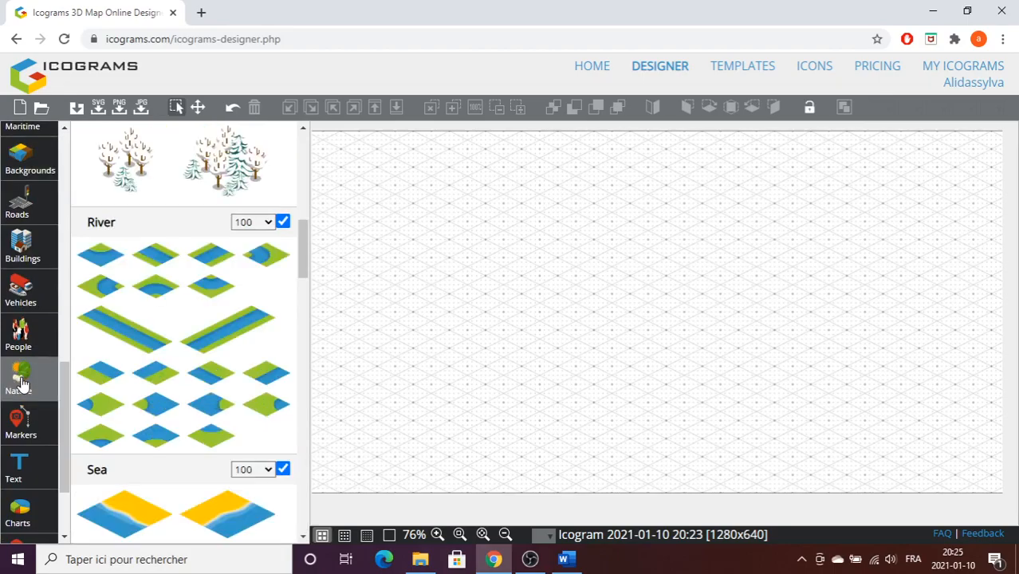
pyautogui.scroll(7, 161, 325)
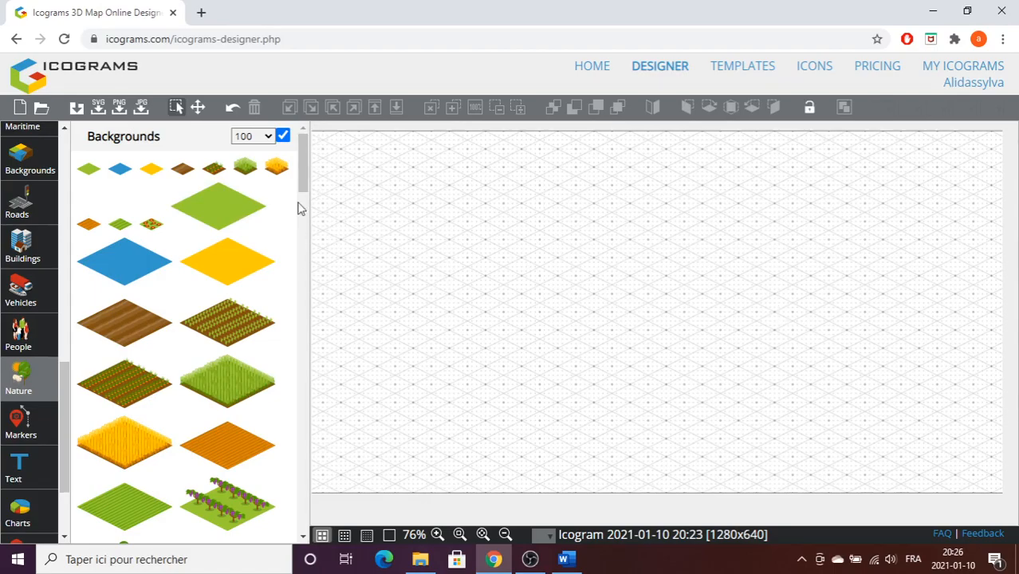
pyautogui.moveTo(222, 214); pyautogui.dragTo(618, 335)
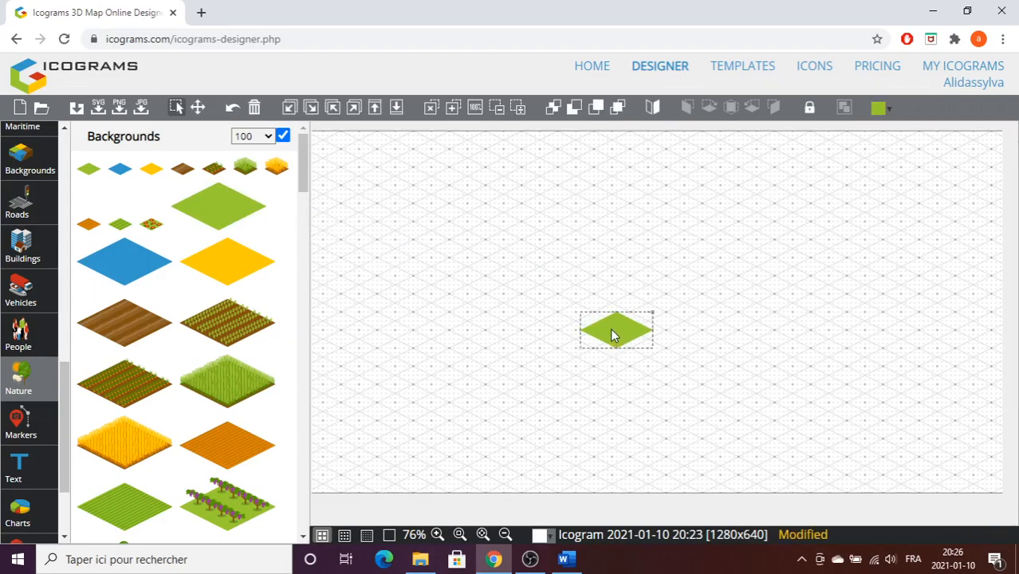
pyautogui.moveTo(239, 225); pyautogui.dragTo(558, 308)
pyautogui.moveTo(200, 223); pyautogui.dragTo(513, 324)
pyautogui.moveTo(177, 198); pyautogui.dragTo(549, 351)
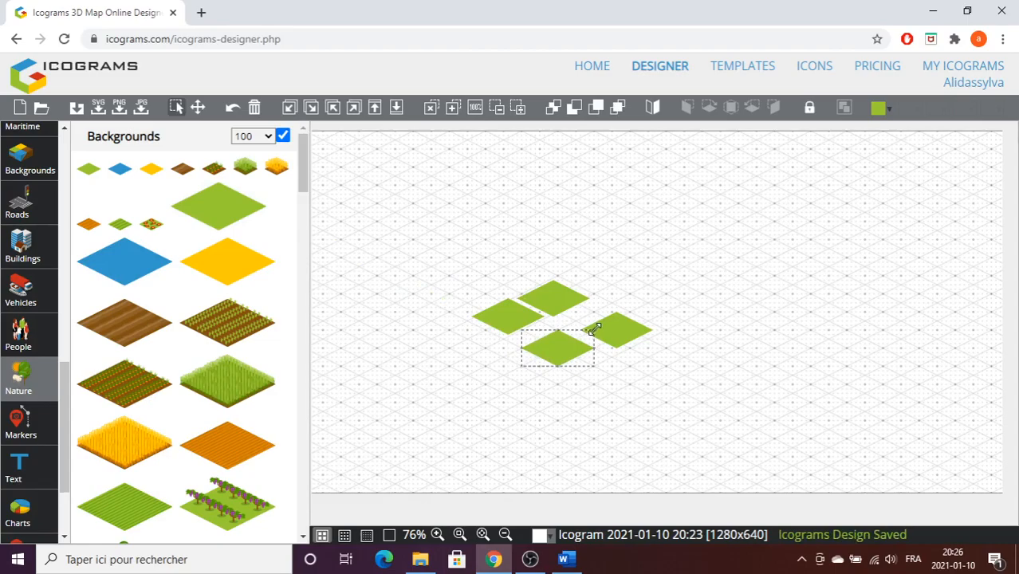
# Enlarge the last placed green tile until it covers most of the canvas, including the other three tiles.
pyautogui.moveTo(595, 331); pyautogui.dragTo(548, 410)
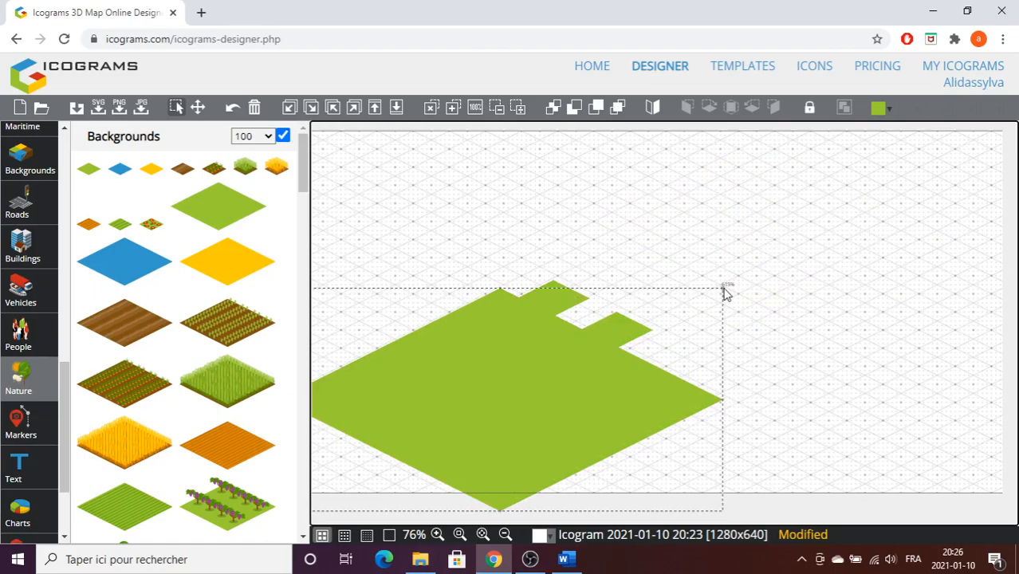
pyautogui.moveTo(723, 289); pyautogui.dragTo(1016, 72)
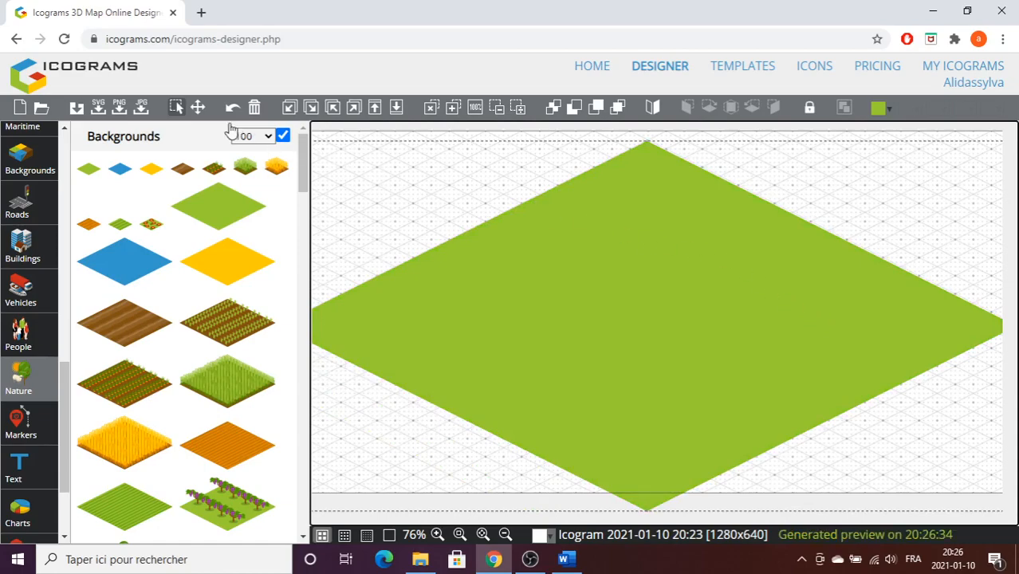
pyautogui.click(197, 107)
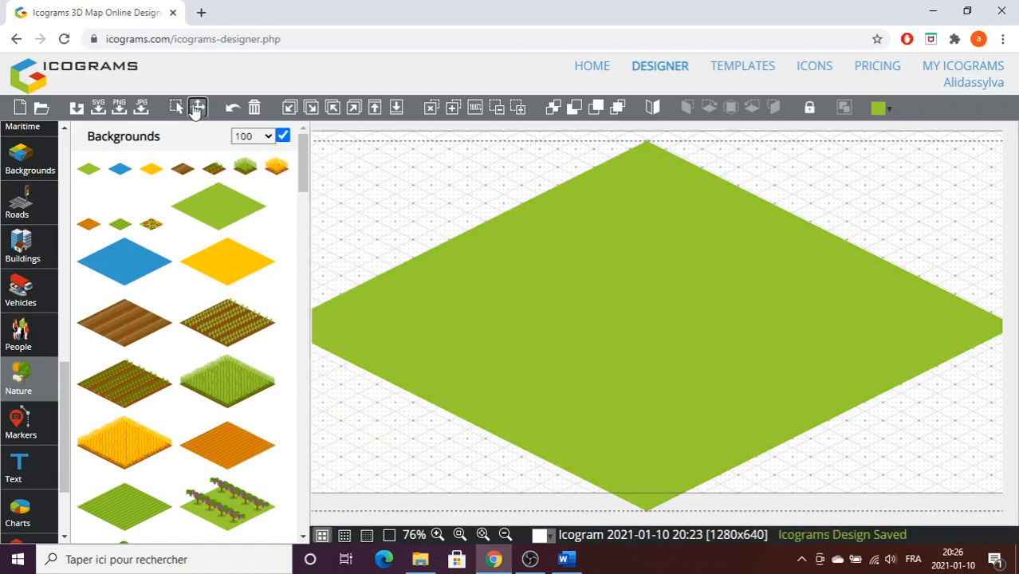
pyautogui.moveTo(432, 303); pyautogui.dragTo(543, 389)
pyautogui.moveTo(784, 343); pyautogui.dragTo(766, 332)
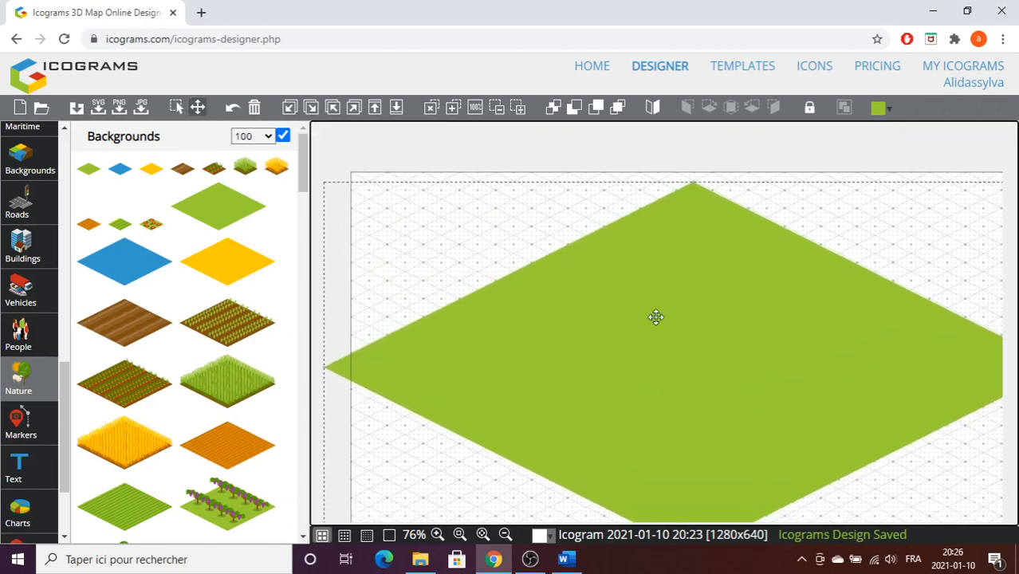
# Reposition the enlarged green tile so that it sits centred over the canvas area.
pyautogui.moveTo(610, 323); pyautogui.dragTo(574, 291)
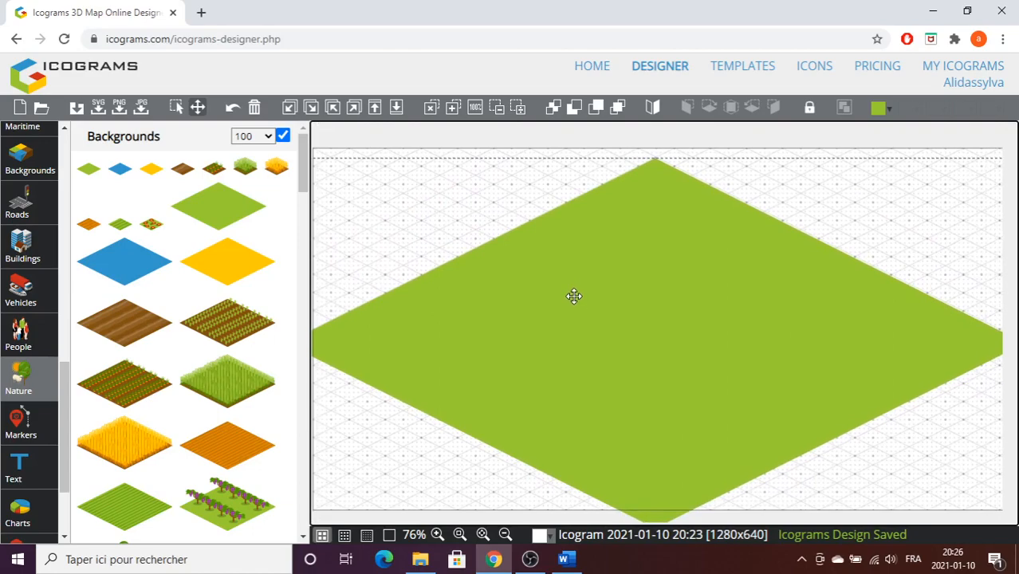
pyautogui.click(177, 108)
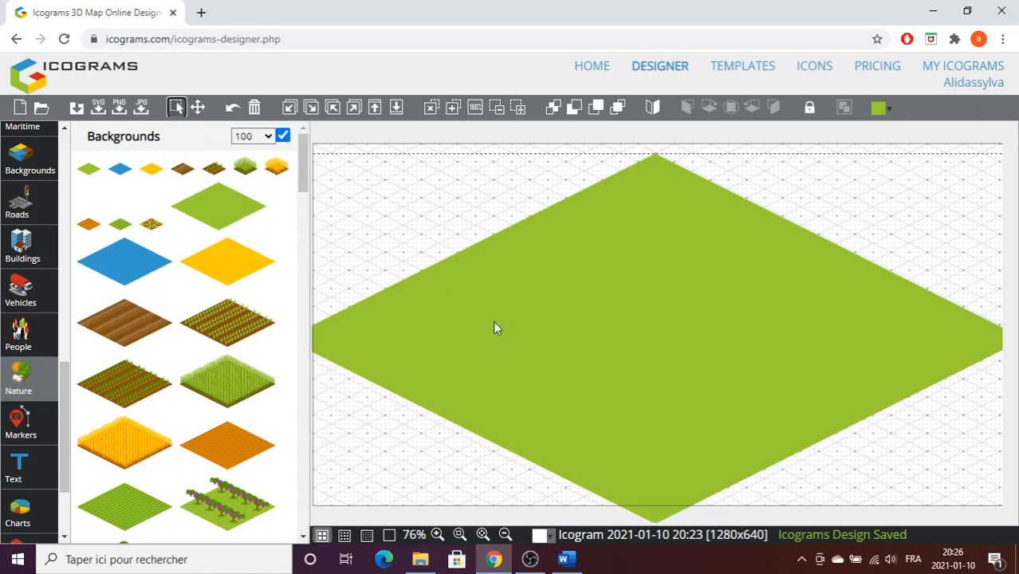
pyautogui.click(566, 301)
pyautogui.moveTo(634, 315); pyautogui.dragTo(571, 363)
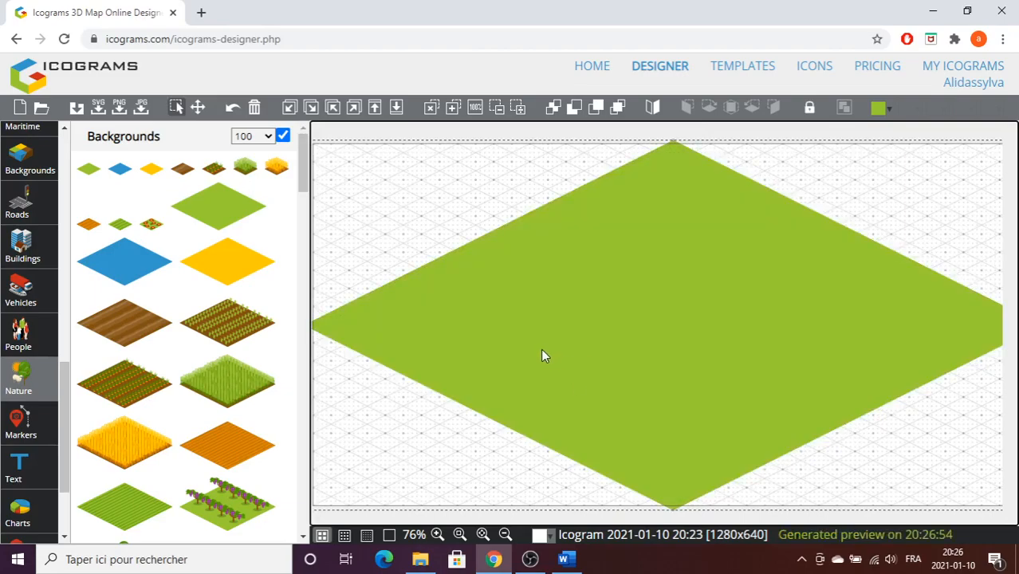
pyautogui.rightClick(543, 349)
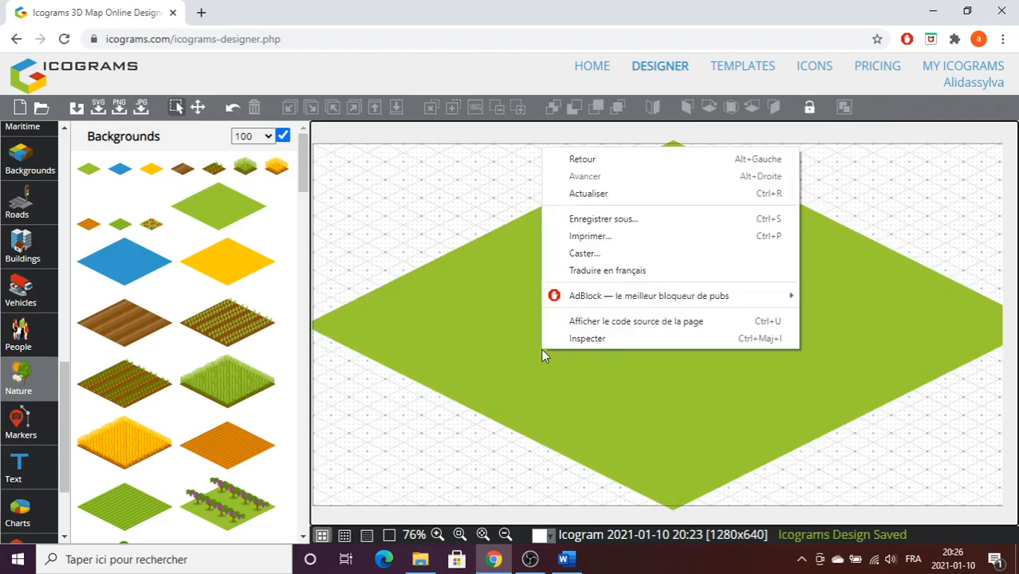
pyautogui.click(547, 373)
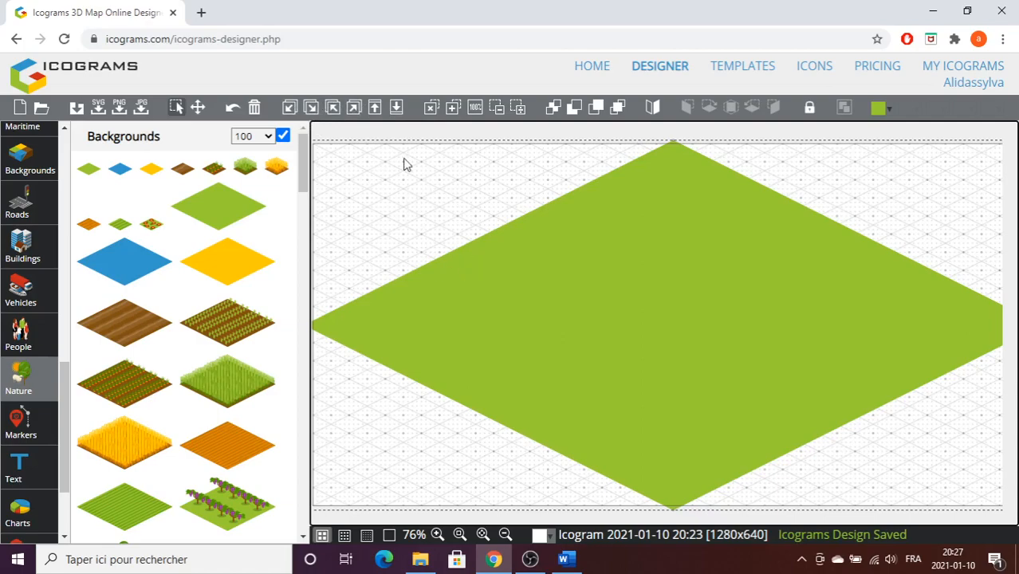
# Duplicate the central green tile diagonally on all four sides so that green ground fills the canvas corners.
pyautogui.click(329, 109)
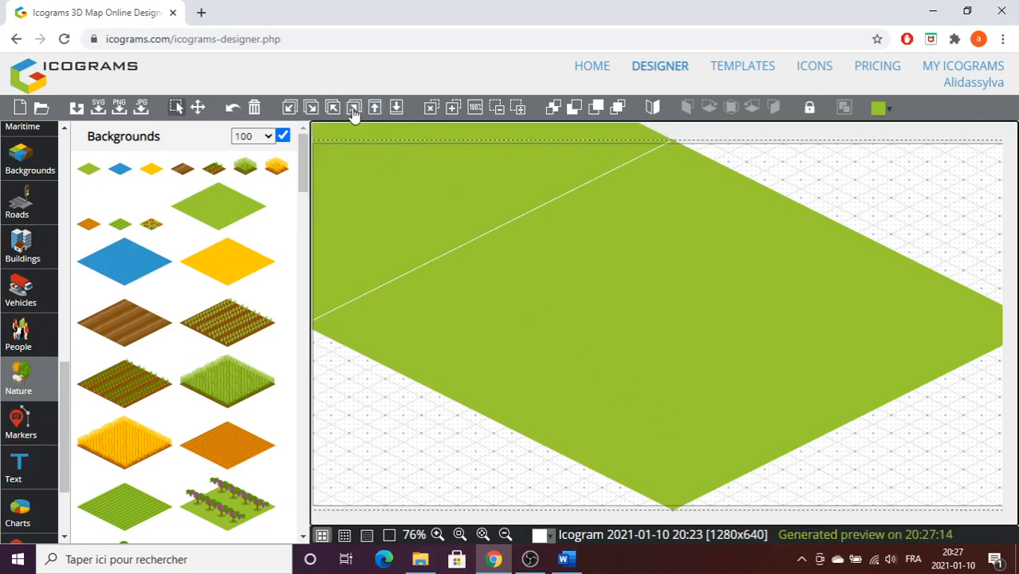
pyautogui.click(354, 109)
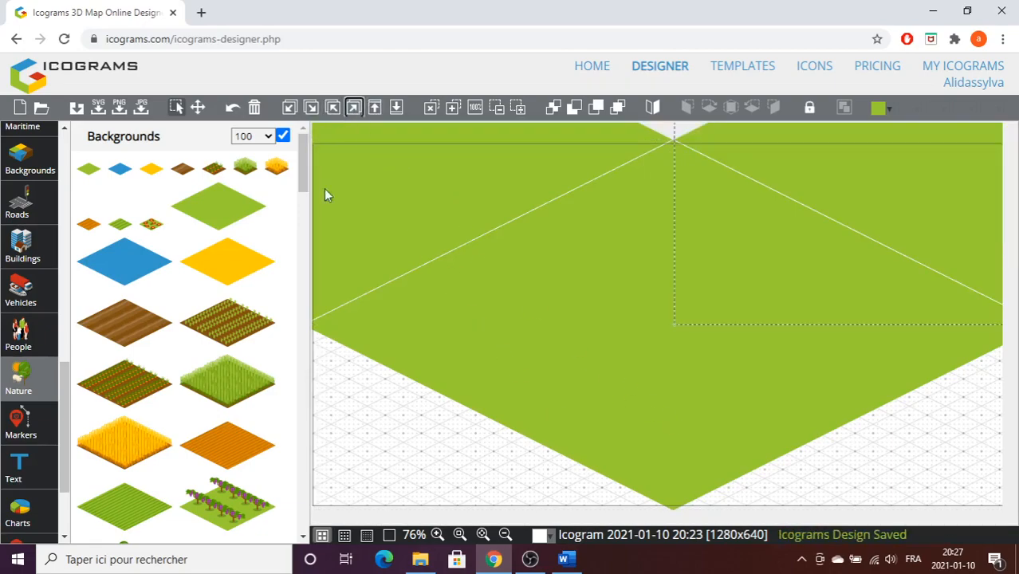
pyautogui.click(311, 109)
pyautogui.click(869, 361)
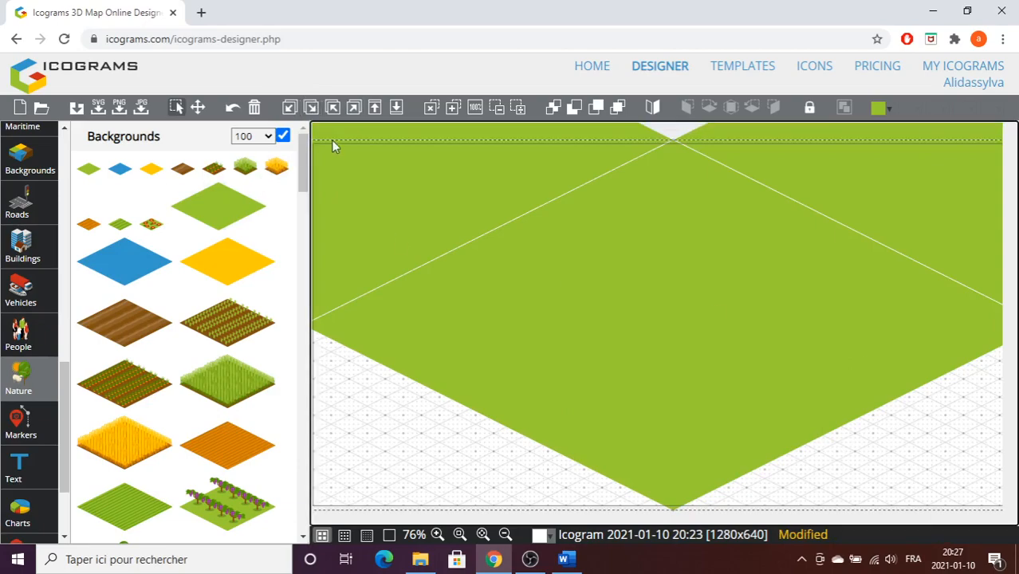
pyautogui.click(311, 107)
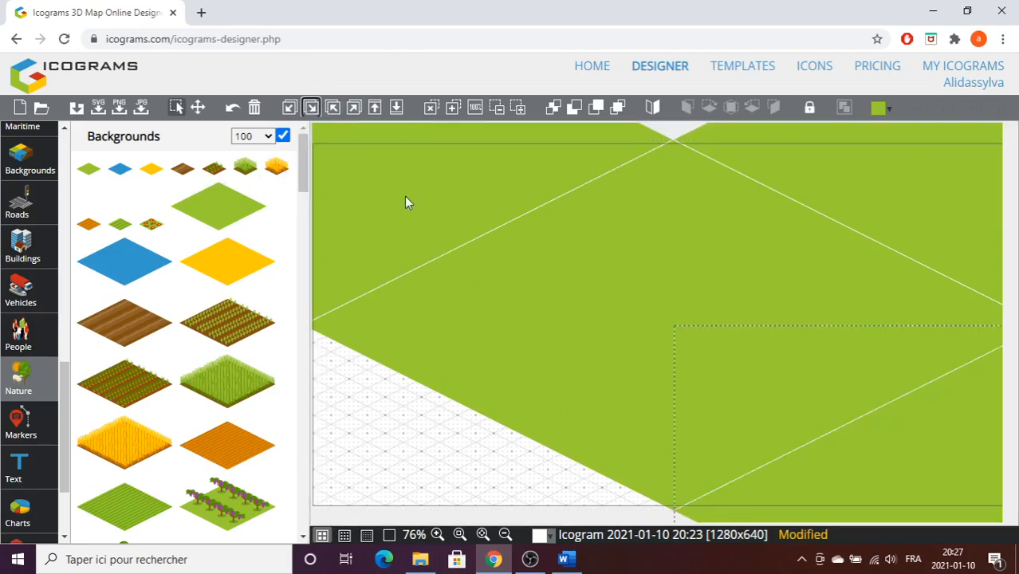
pyautogui.click(516, 283)
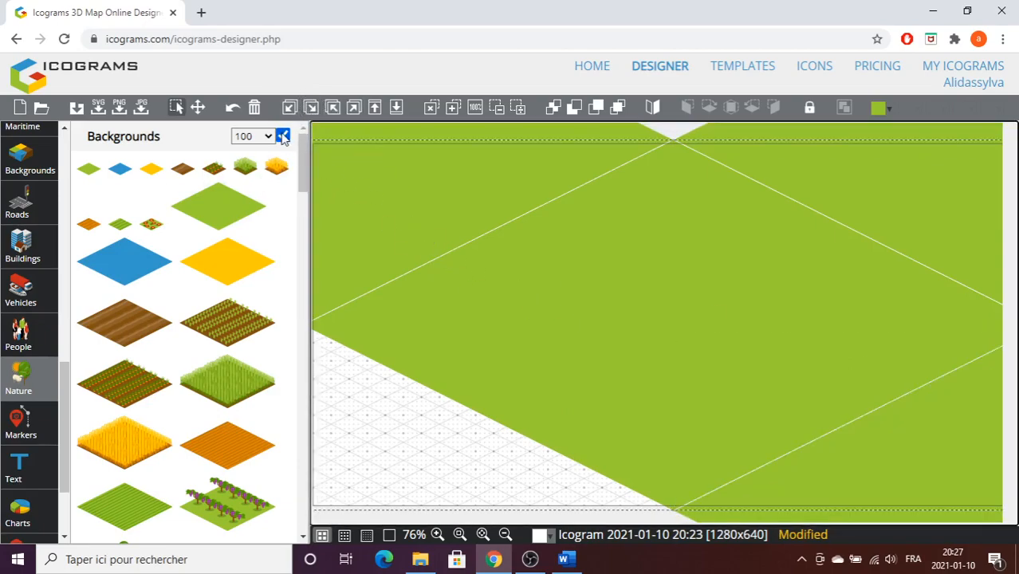
pyautogui.click(289, 108)
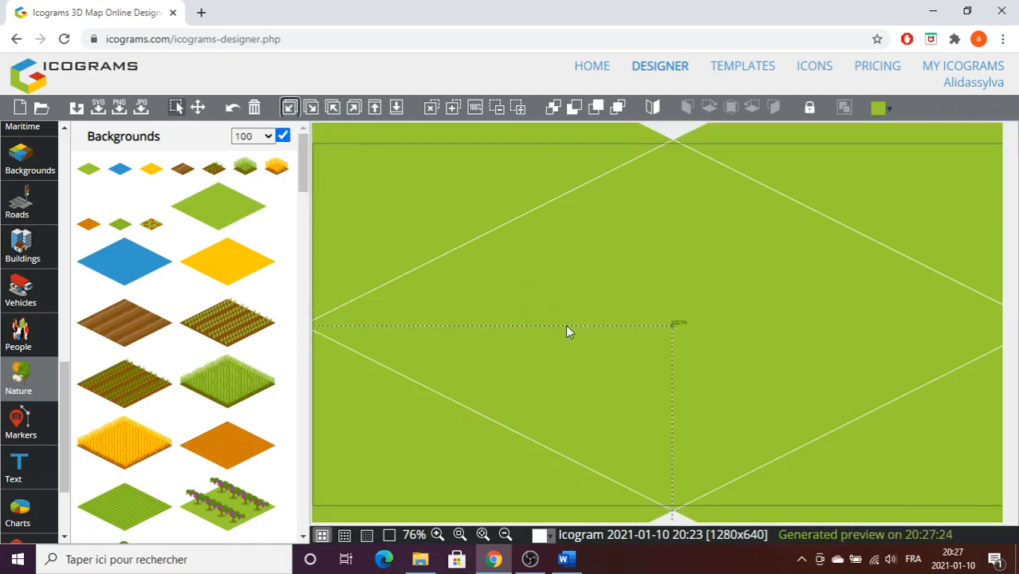
# Add a large blue background tile near the middle of the green ground, deleting it and undoing the deletion.
pyautogui.click(130, 263)
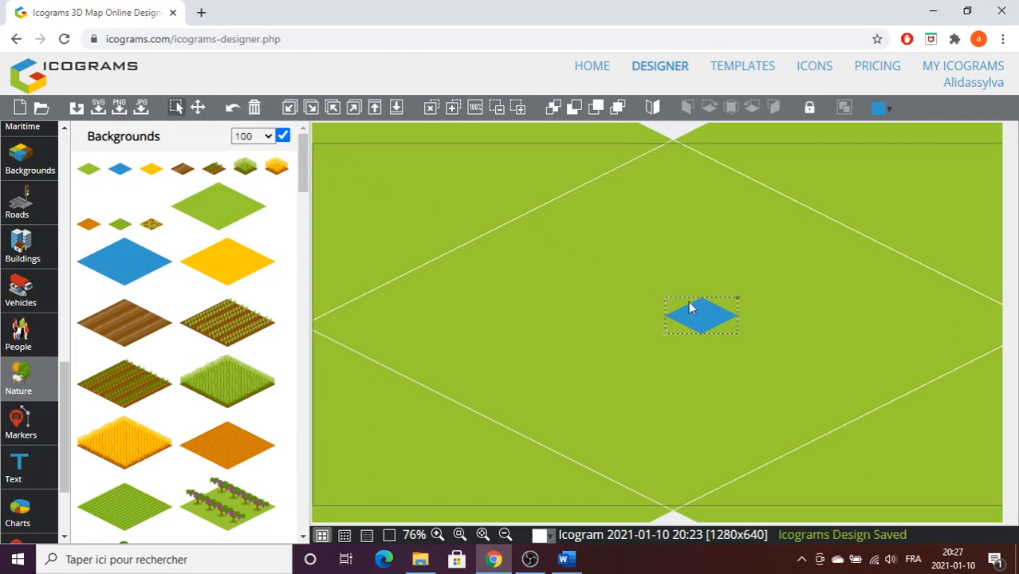
pyautogui.click(254, 108)
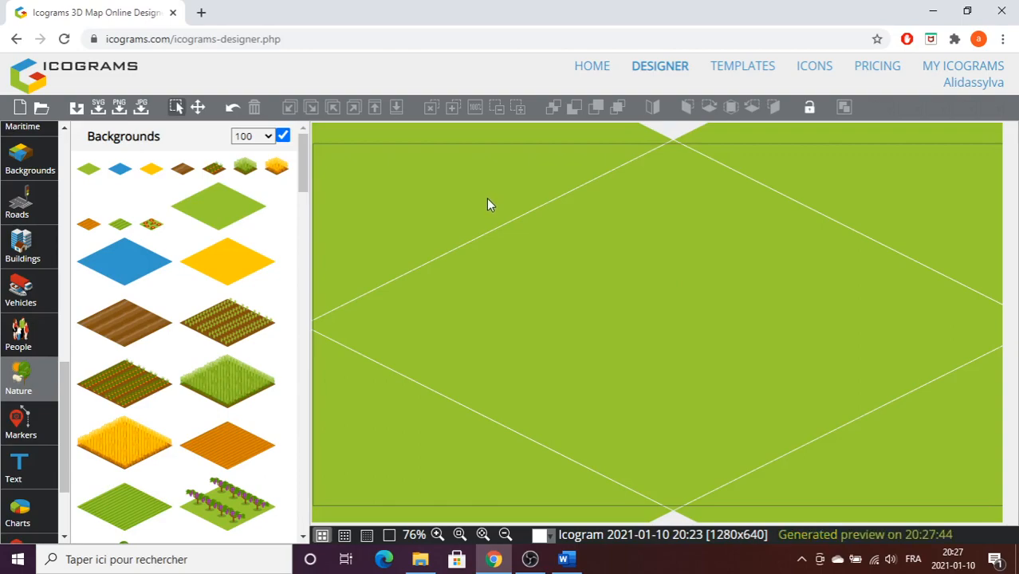
pyautogui.click(231, 114)
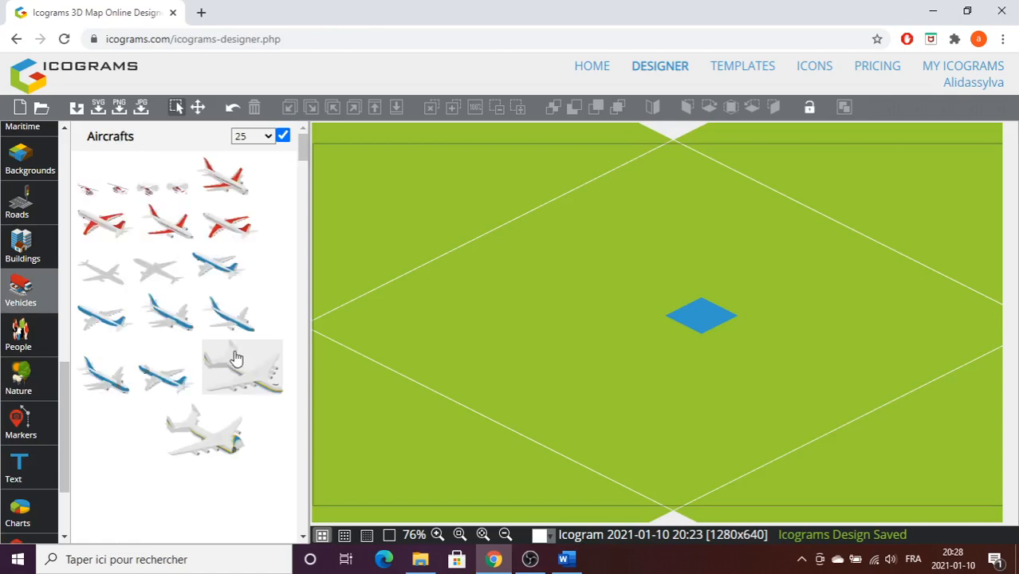
# Place a white cargo plane from the Aircrafts icons beside the blue tile, flip it back and forth, and enlarge it to overlap the tile.
pyautogui.click(236, 359)
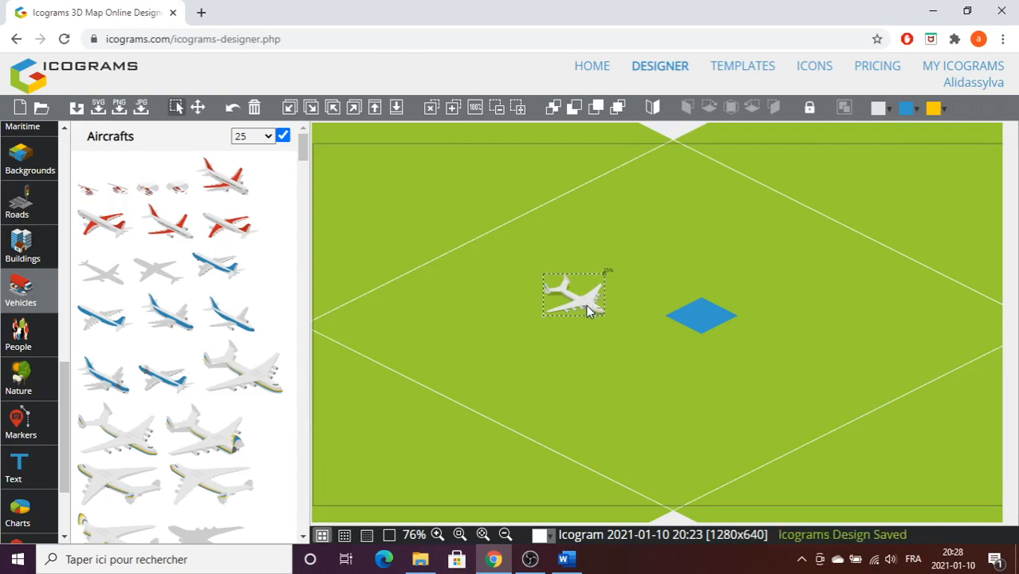
pyautogui.click(653, 112)
pyautogui.click(653, 113)
pyautogui.click(653, 113)
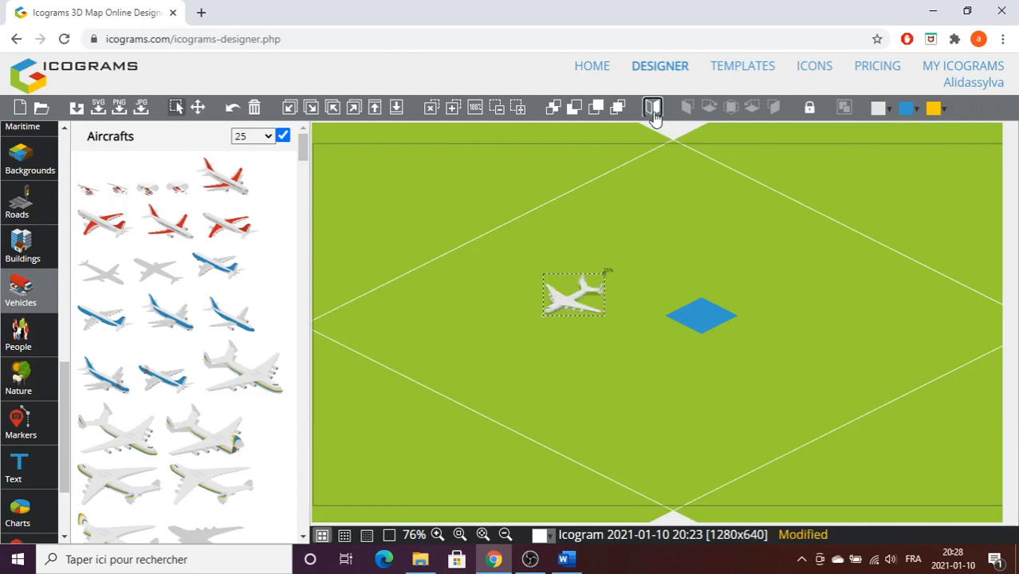
pyautogui.click(653, 113)
pyautogui.click(652, 112)
pyautogui.click(653, 112)
pyautogui.moveTo(603, 276); pyautogui.dragTo(705, 202)
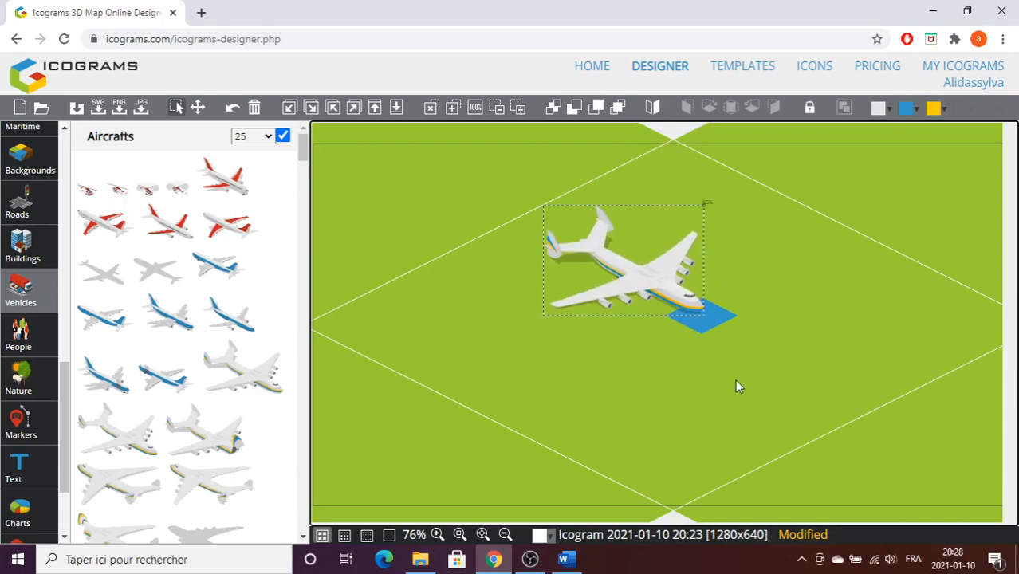
# Recolour the plane's body black and its blue stripe white, and flip the plane horizontally.
pyautogui.click(889, 108)
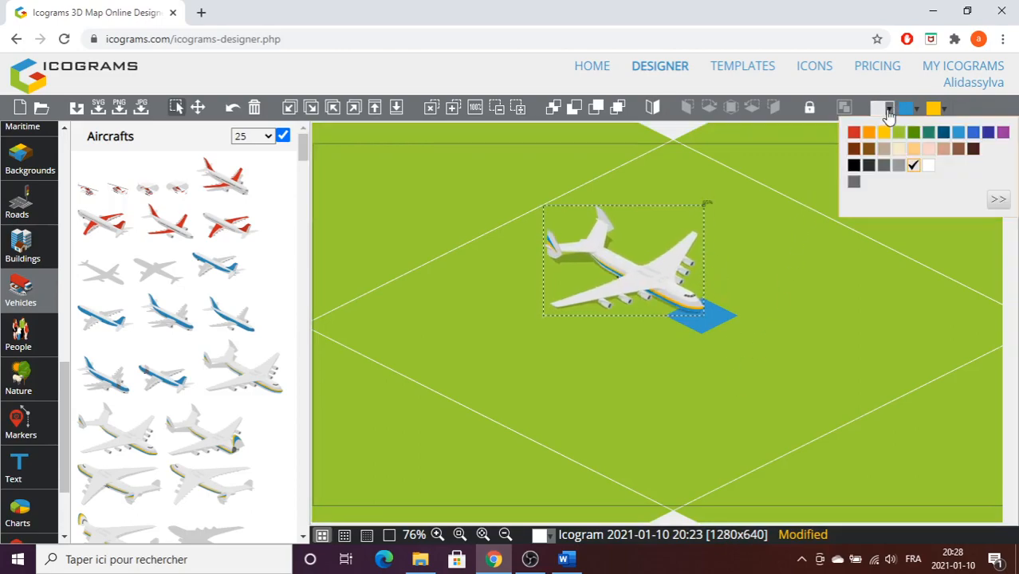
pyautogui.click(867, 168)
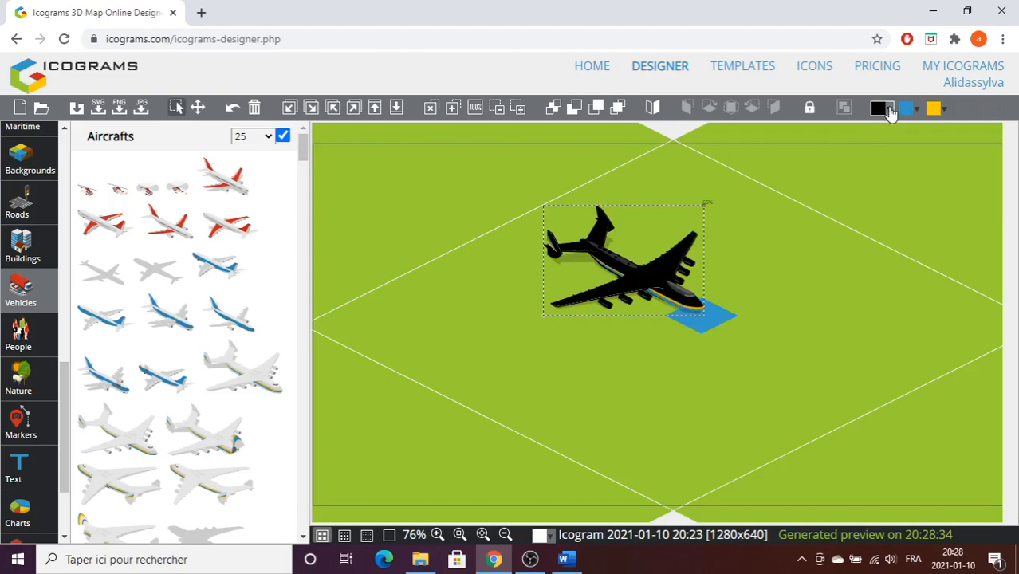
pyautogui.click(916, 113)
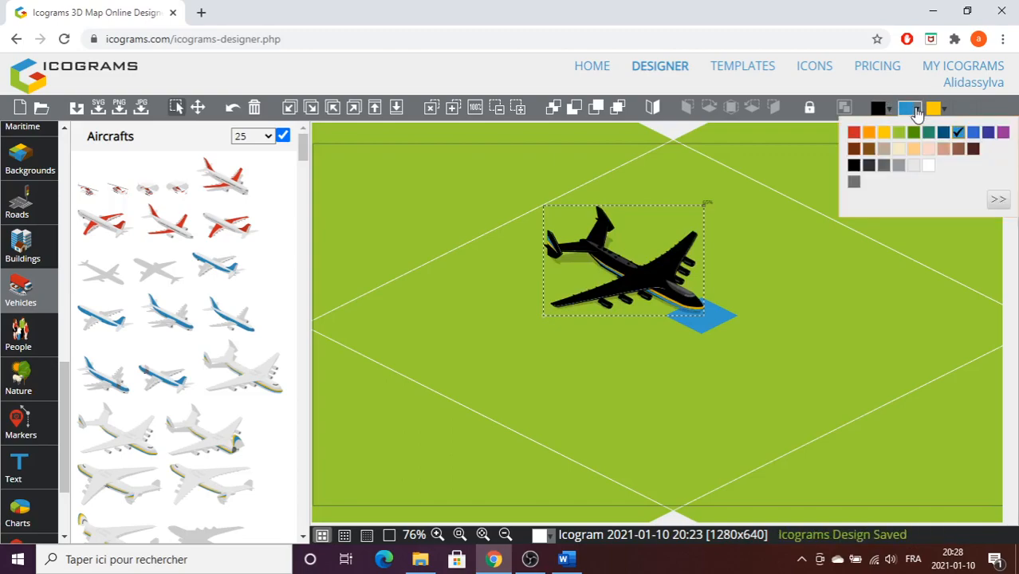
pyautogui.click(926, 172)
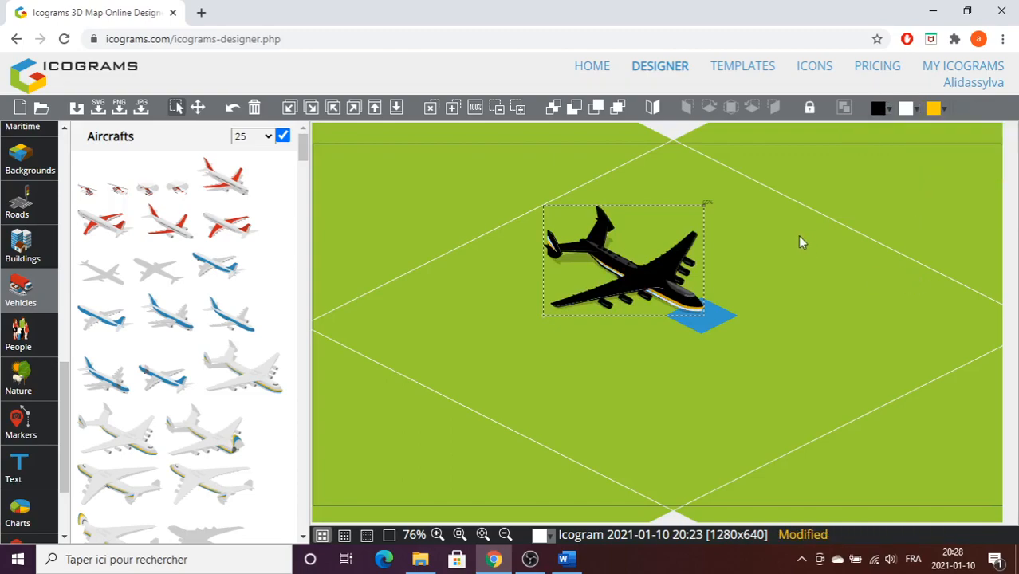
pyautogui.click(653, 108)
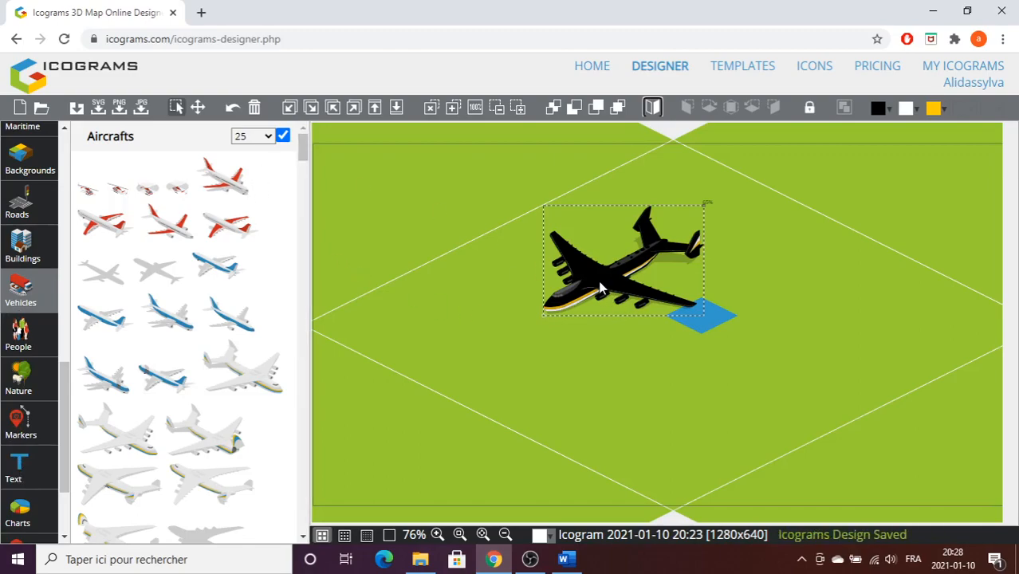
# Place the large beige house with the brown roof from the Residential buildings over the plane and enlarge it slightly.
pyautogui.click(26, 250)
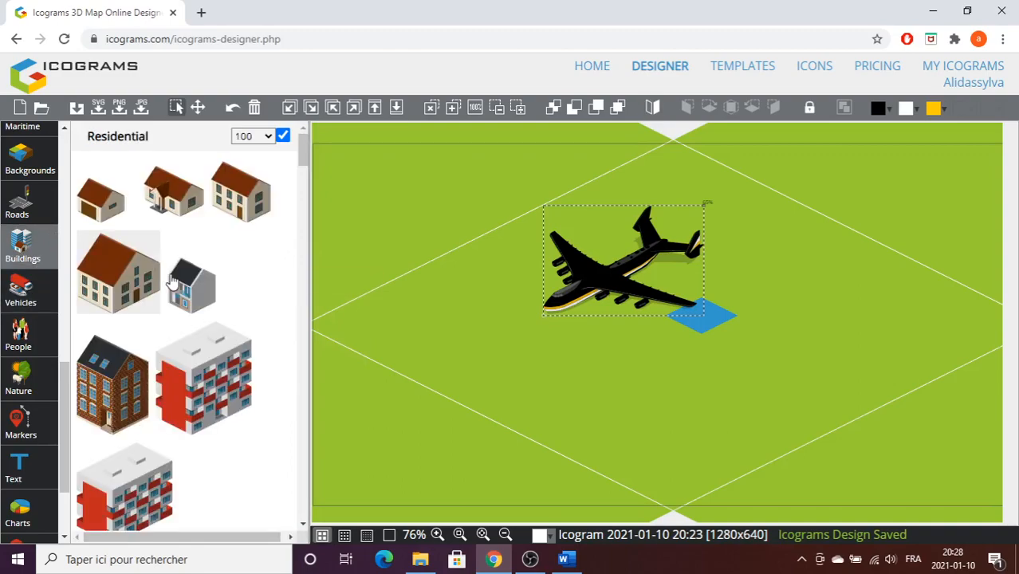
pyautogui.moveTo(160, 264); pyautogui.dragTo(605, 291)
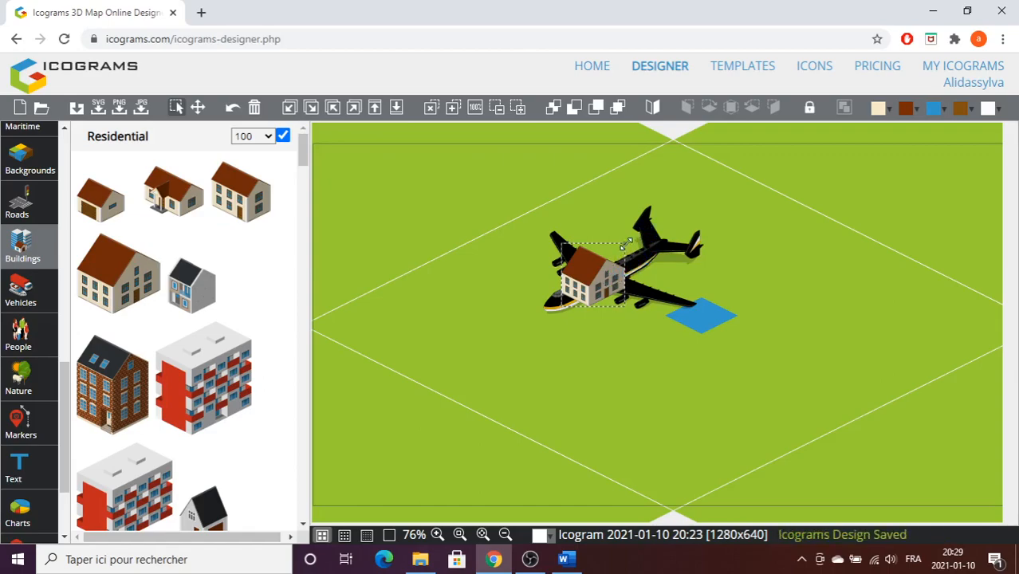
pyautogui.moveTo(626, 244); pyautogui.dragTo(633, 238)
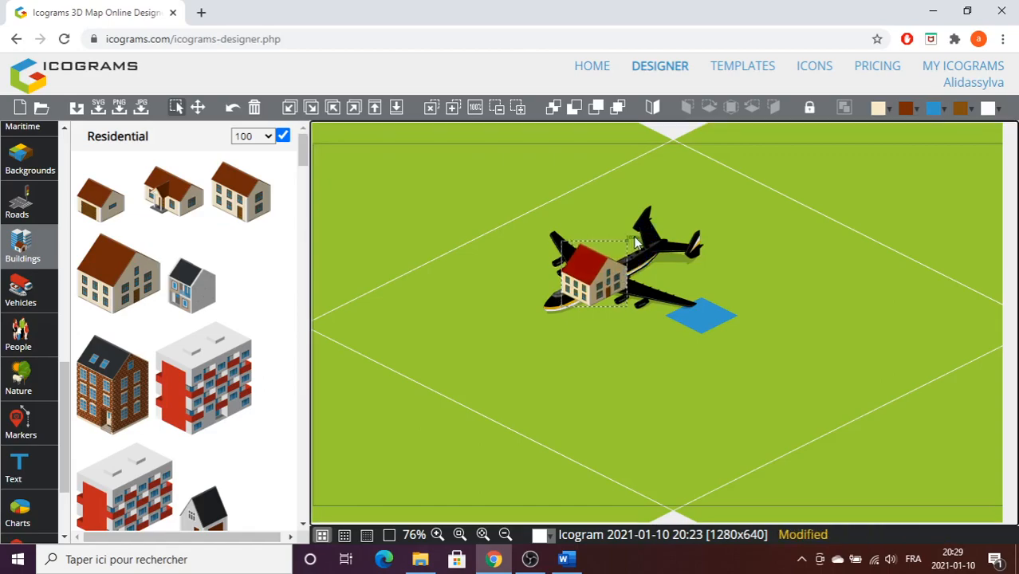
pyautogui.click(609, 288)
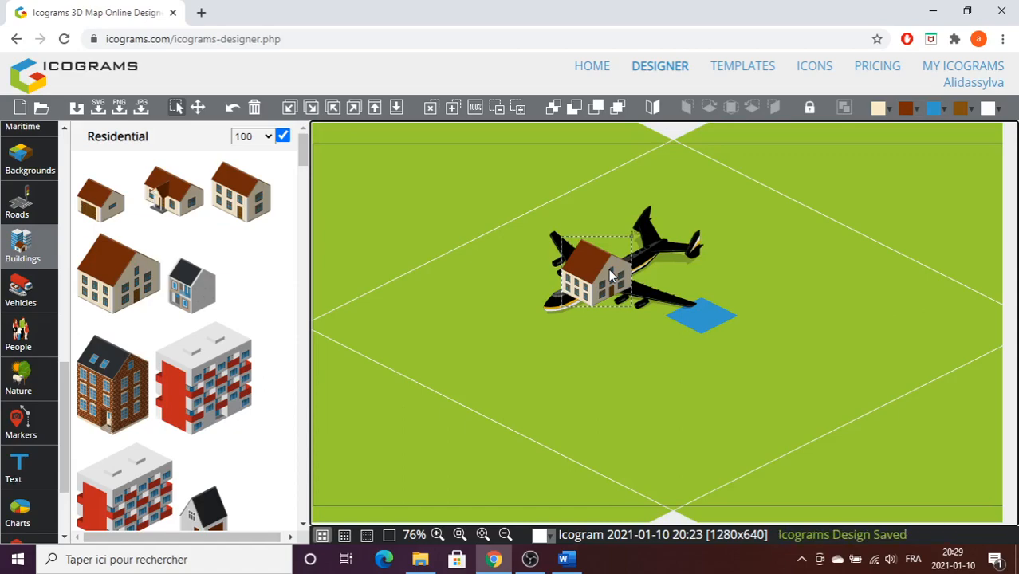
# Try sending the plane backward and forward in the stacking order, leaving it in front of the house.
pyautogui.click(647, 256)
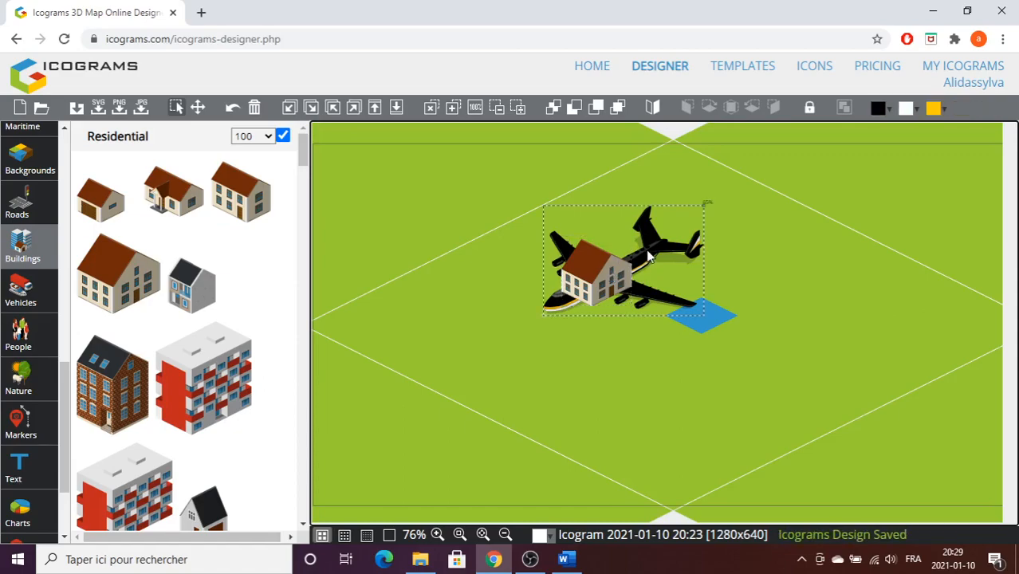
pyautogui.click(574, 108)
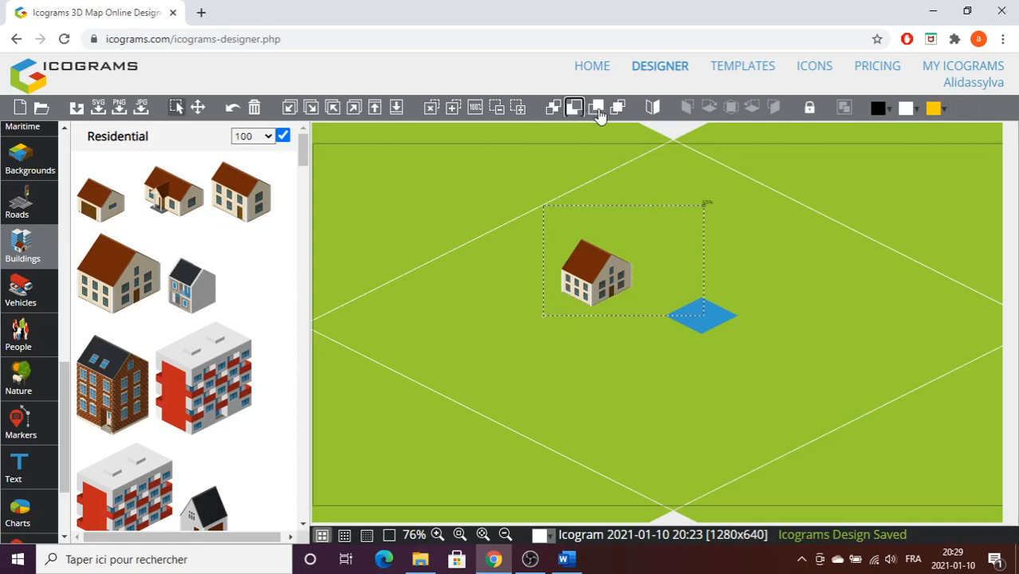
pyautogui.click(597, 108)
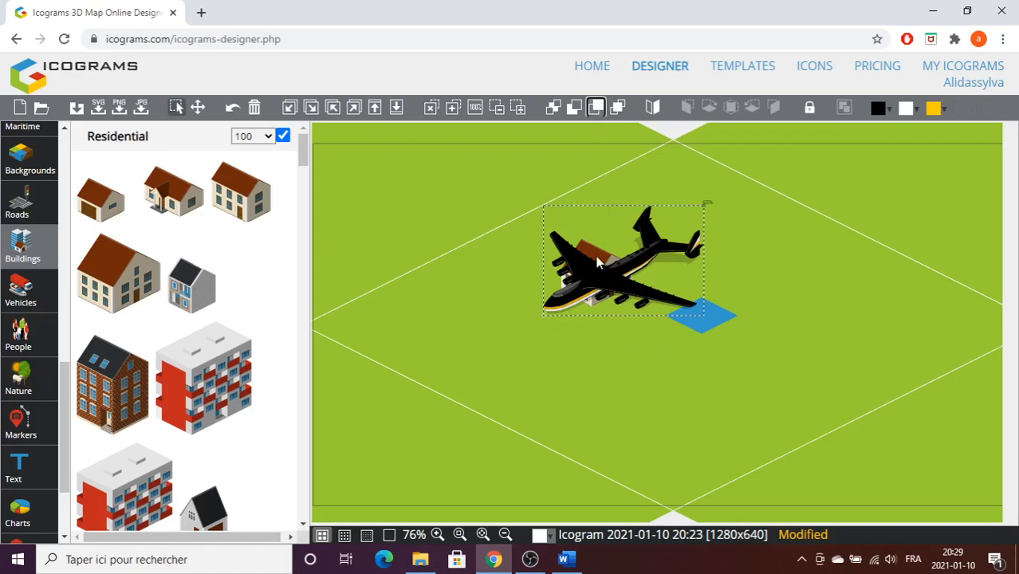
pyautogui.click(574, 108)
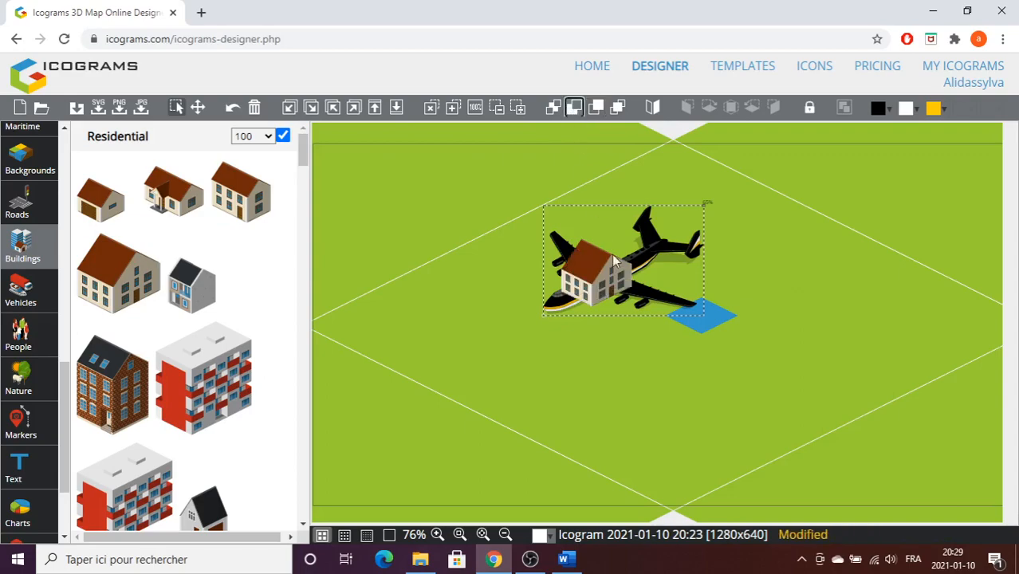
pyautogui.click(597, 106)
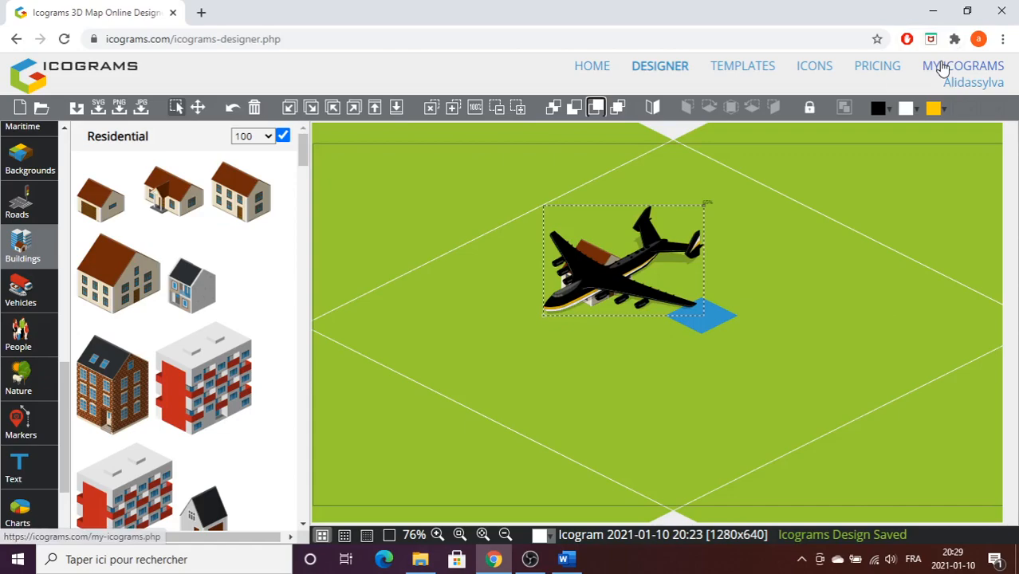
pyautogui.click(943, 69)
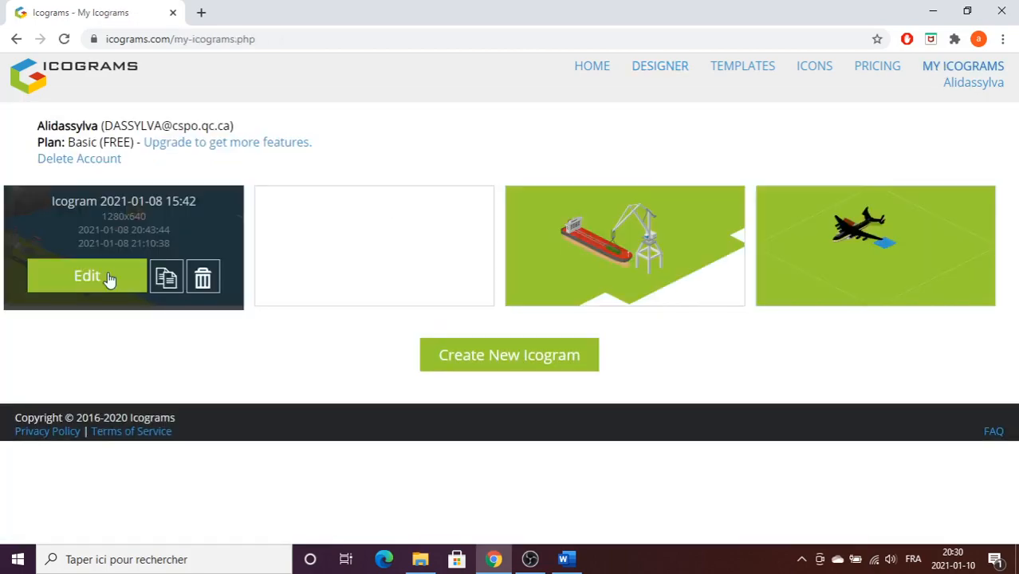
pyautogui.click(86, 275)
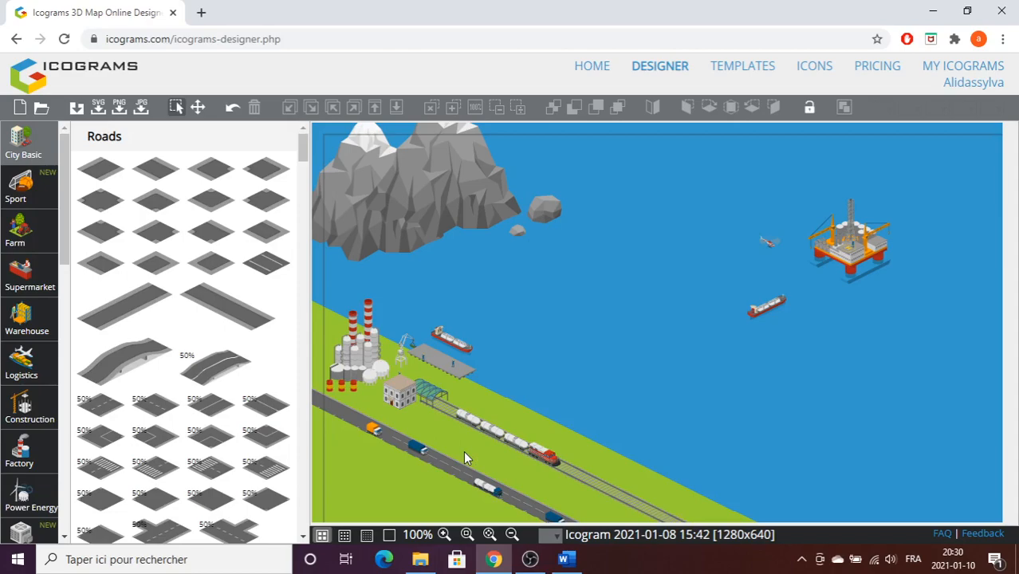
pyautogui.click(140, 110)
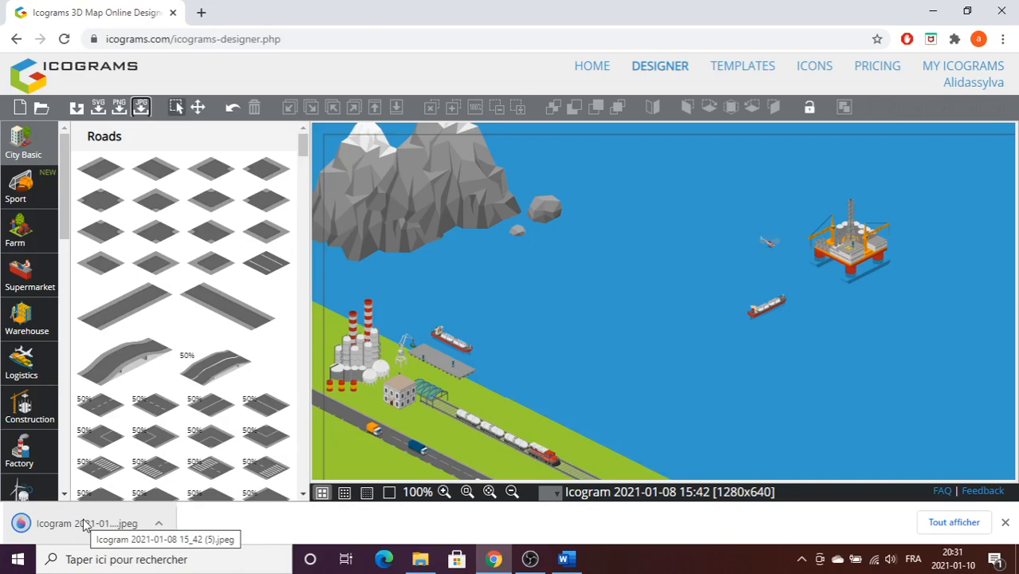
pyautogui.click(85, 525)
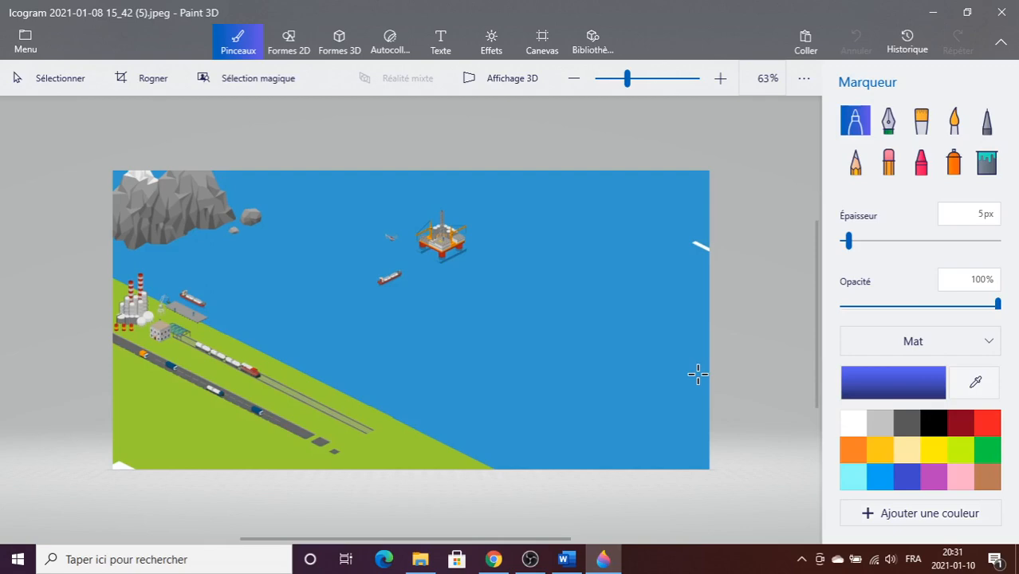
# Select the entire map image in Paint 3D and paste it below the title line in the Word document Carte Énergie.
pyautogui.click(50, 78)
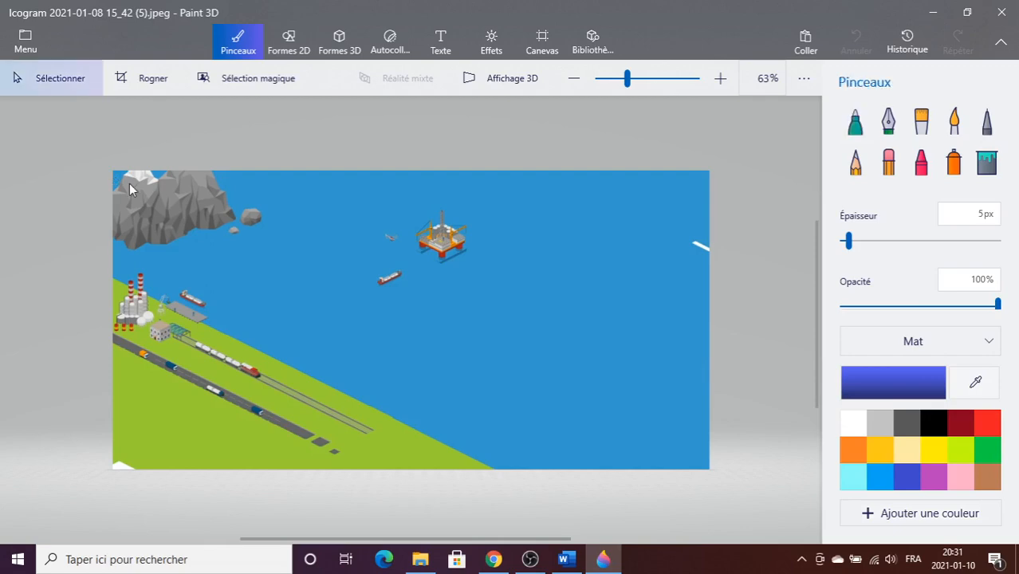
pyautogui.moveTo(131, 189); pyautogui.dragTo(684, 424)
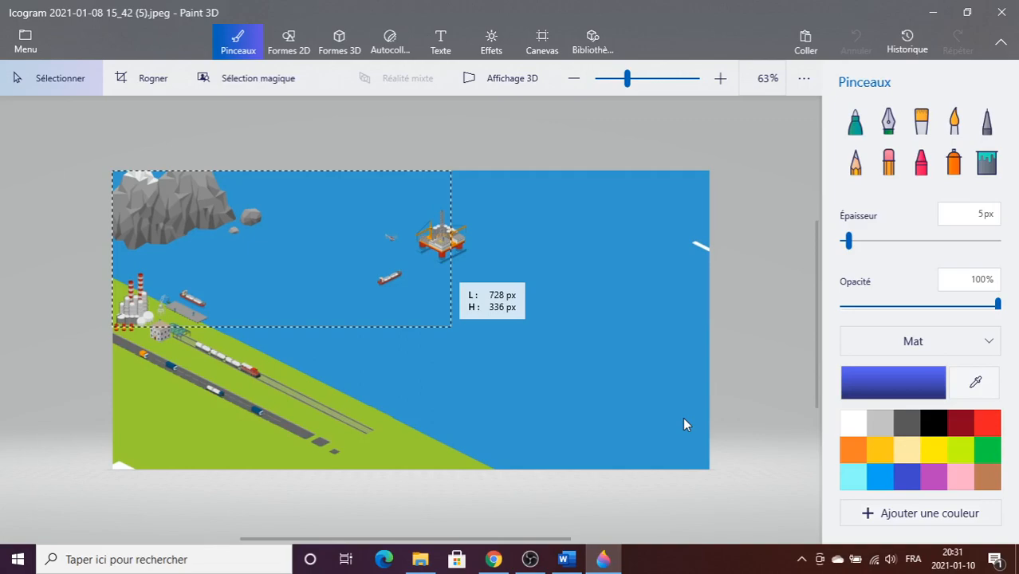
pyautogui.hotkey('ctrl', 'a')
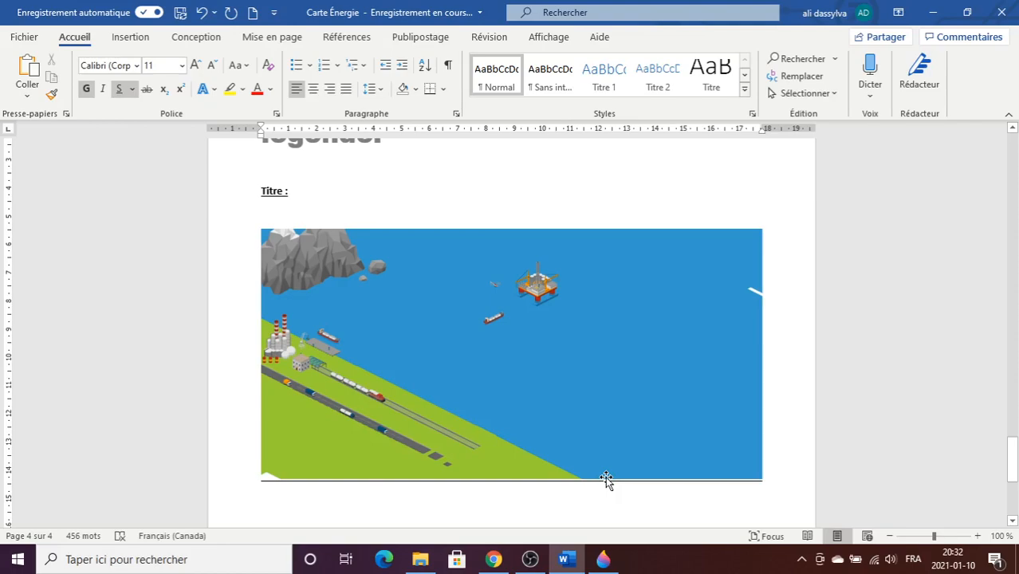
# Crop the pasted map around the mountains, factory and oil platform, and resize it to 11.49 cm high by 16.88 cm wide.
pyautogui.click(605, 475)
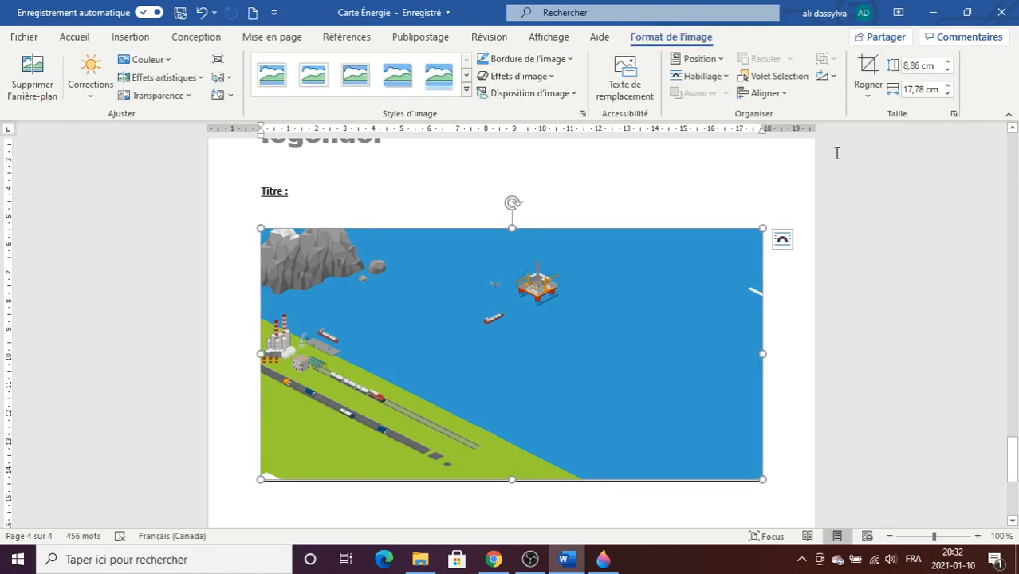
pyautogui.click(866, 67)
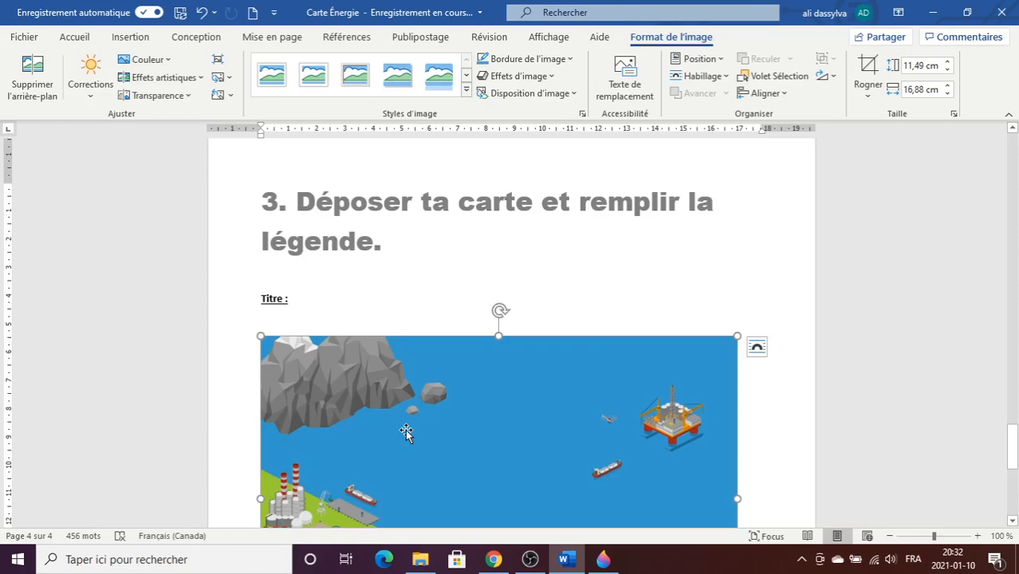
# Move the map up into the section 3 heading and set its text wrapping to Derrière le texte.
pyautogui.moveTo(406, 431); pyautogui.dragTo(538, 319)
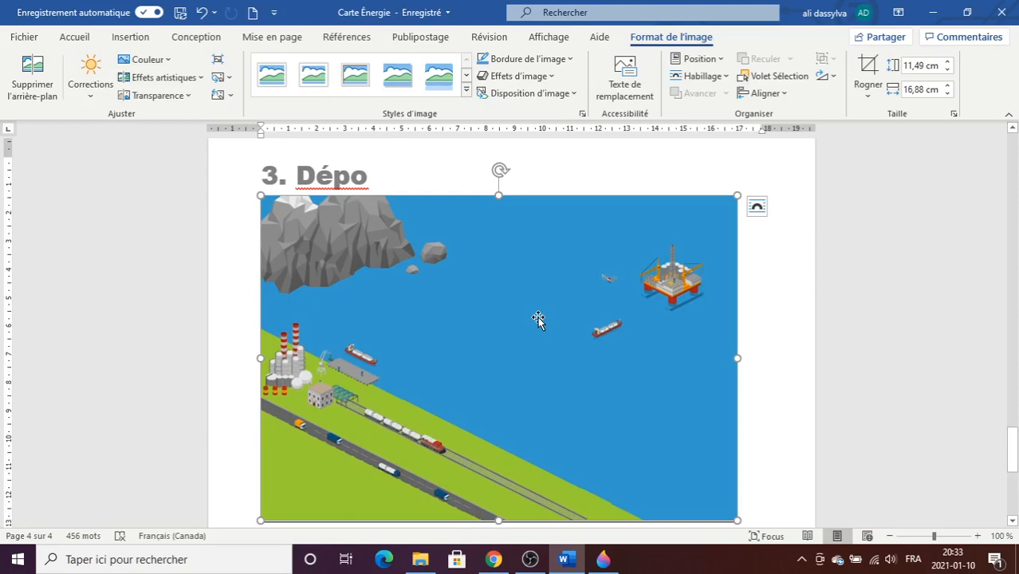
pyautogui.click(701, 76)
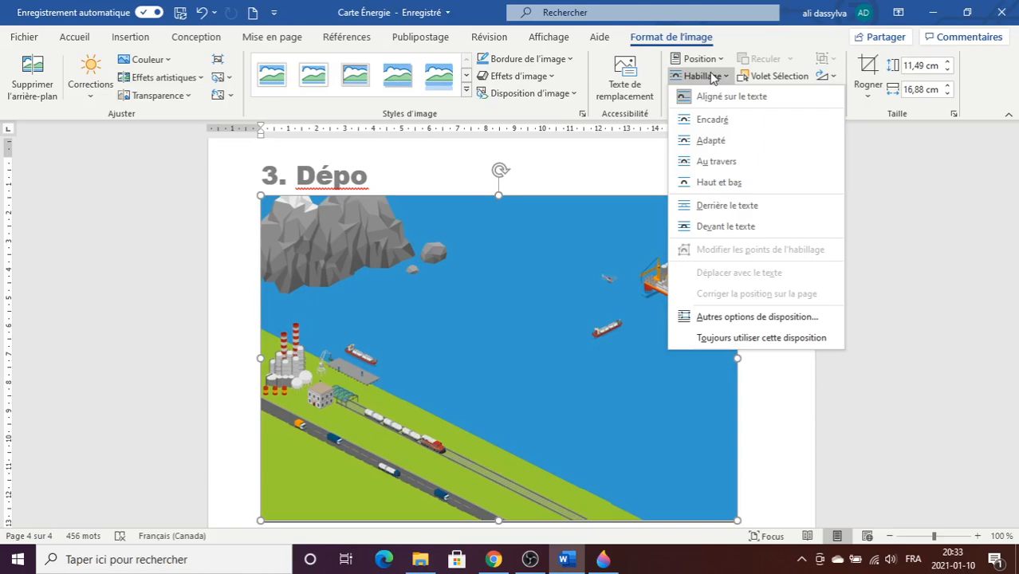
pyautogui.click(726, 204)
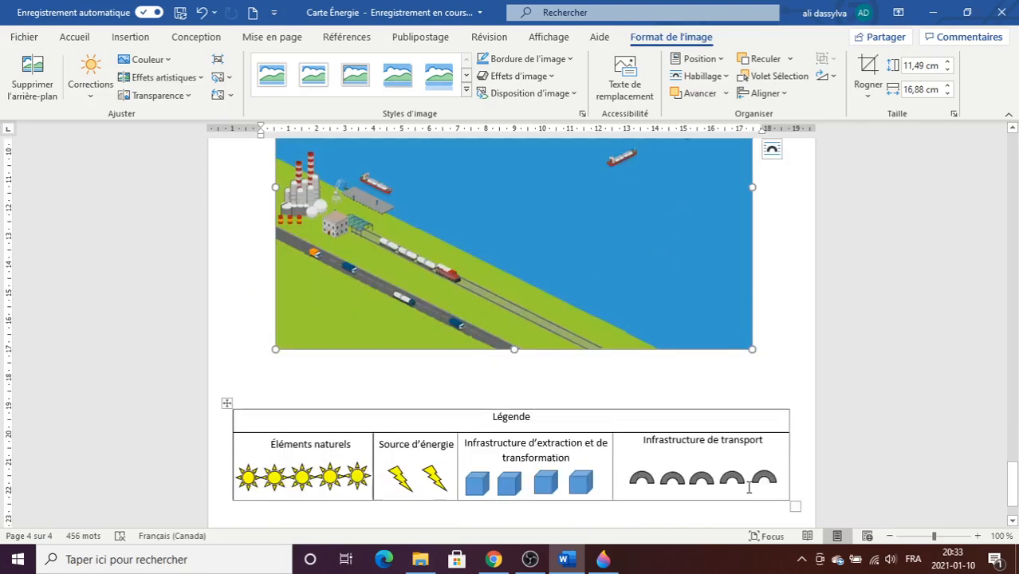
# Place legend symbols on the map: suns on the mountain, field and water, a cube and lightning bolt on the oil platform, an arch by the road.
pyautogui.scroll(3, 749, 486)
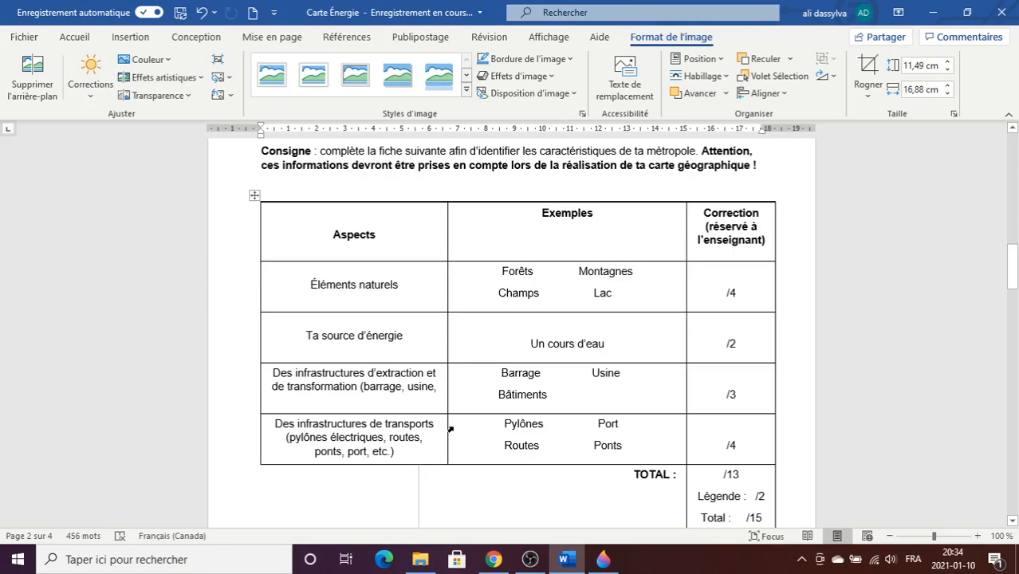
pyautogui.scroll(-15, 451, 431)
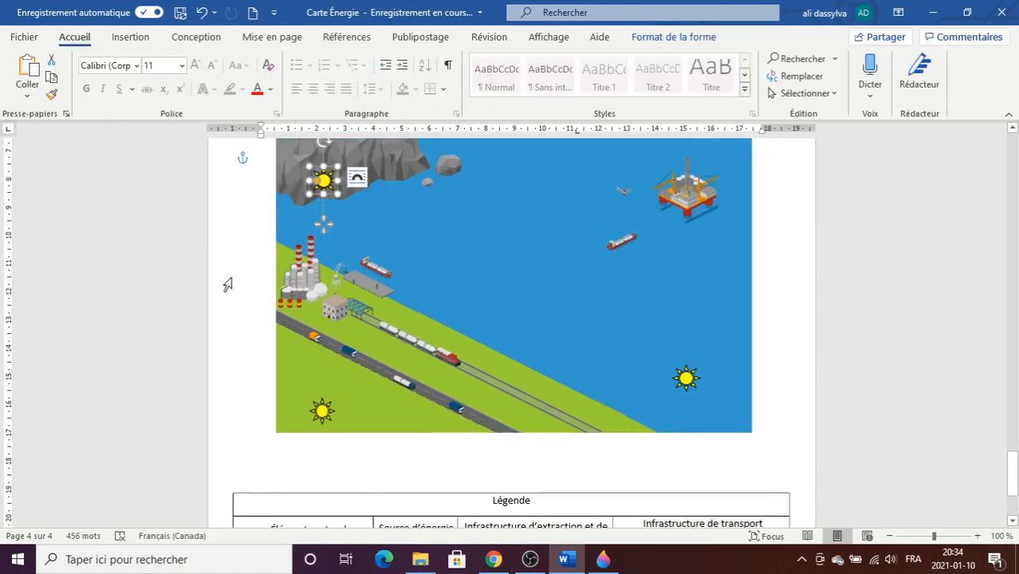
pyautogui.click(227, 284)
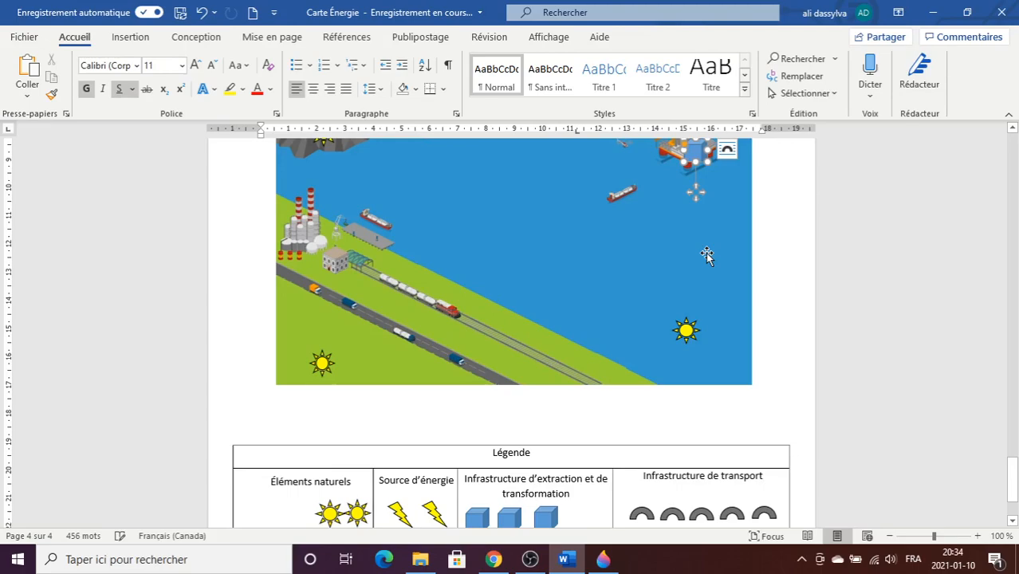
pyautogui.moveTo(706, 253); pyautogui.dragTo(421, 323)
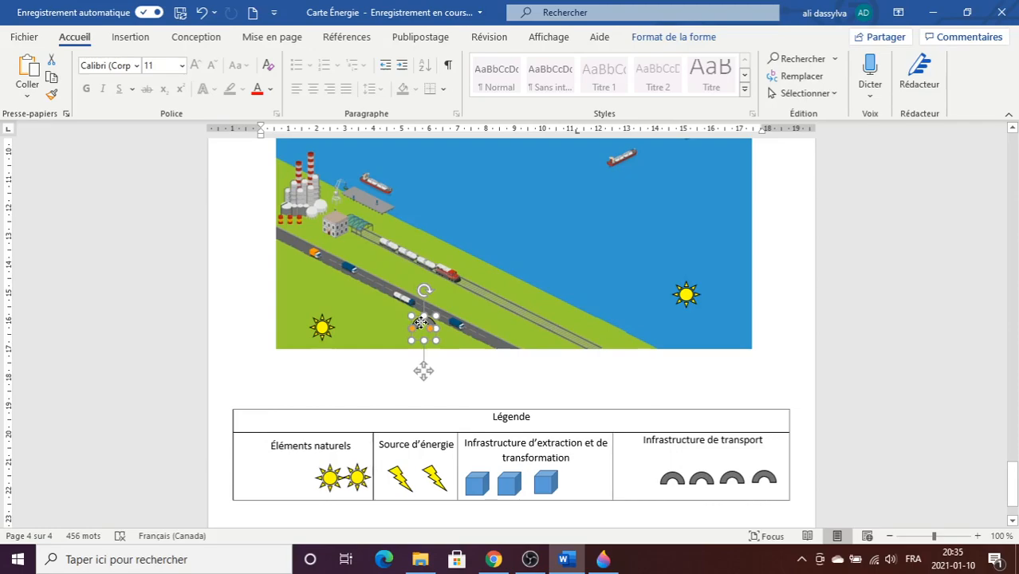
pyautogui.click(424, 386)
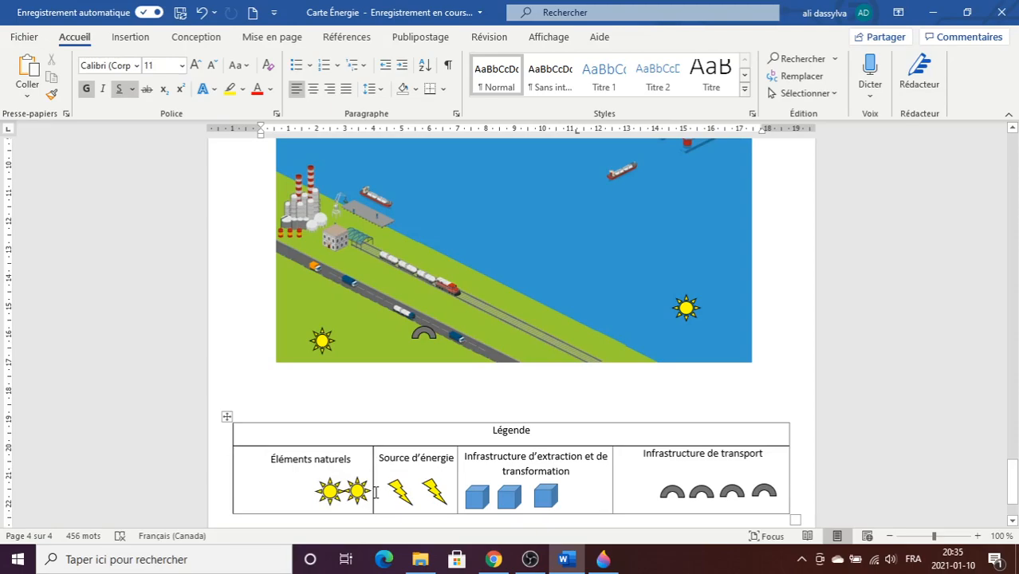
# Review the annotated map from the title to its lower edge, and switch back to the Icograms design in Chrome.
pyautogui.scroll(5, 374, 492)
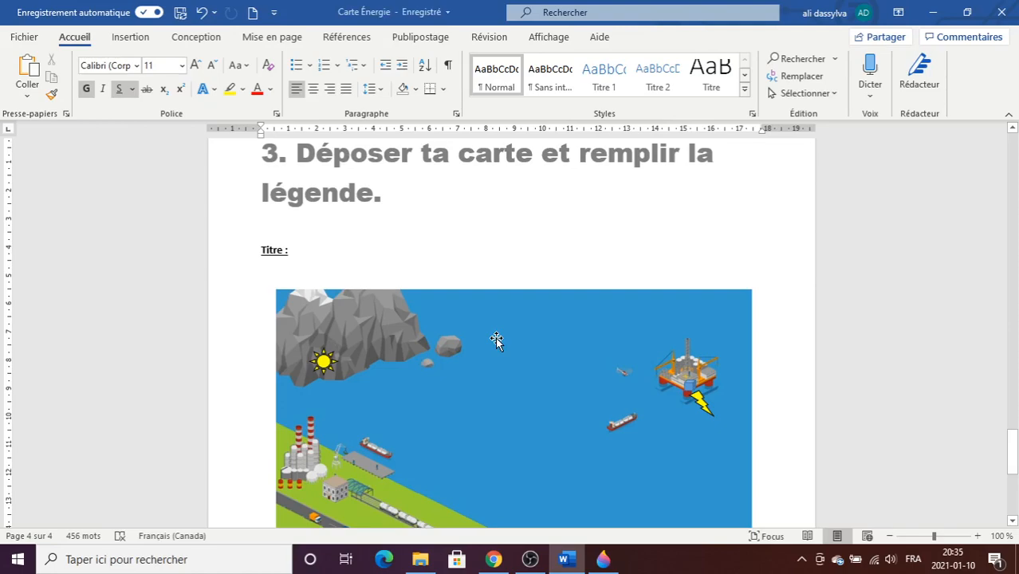
pyautogui.scroll(-3, 496, 341)
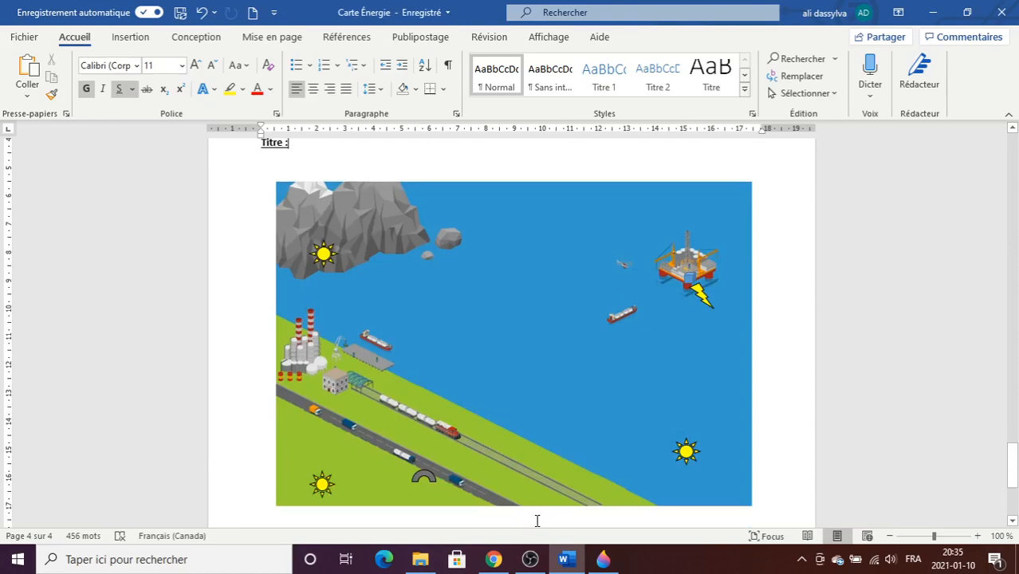
pyautogui.click(494, 560)
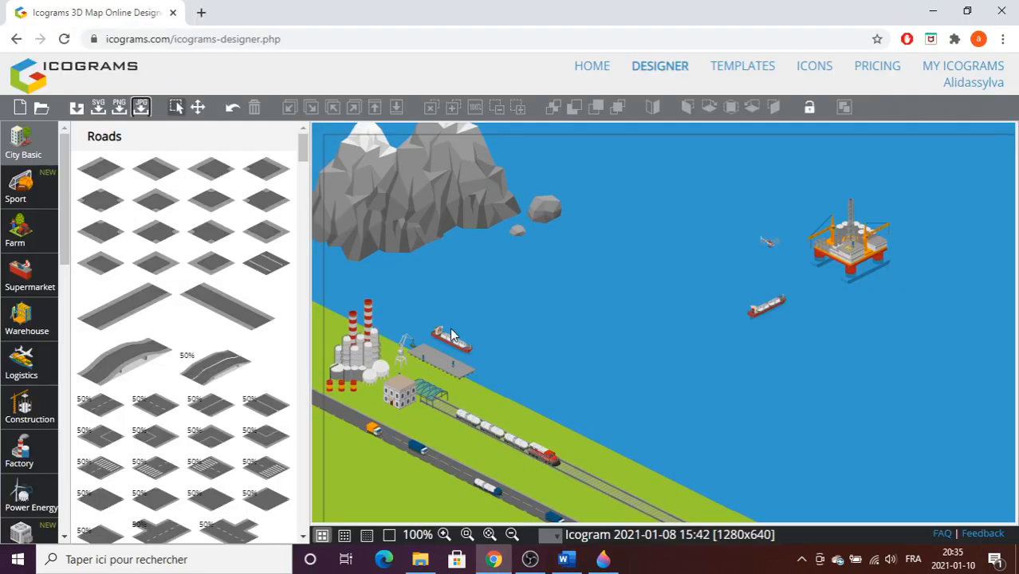